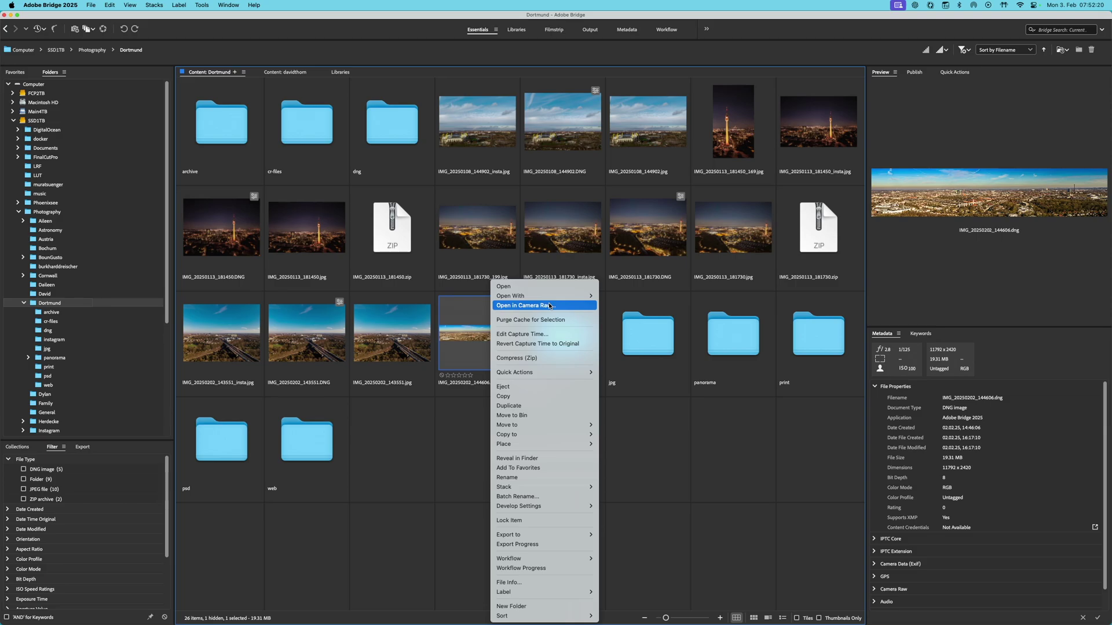
# - Open the panorama IMG_20250202_144606.dng from Bridge in Adobe Photoshop 2025
pyautogui.click(612, 230)
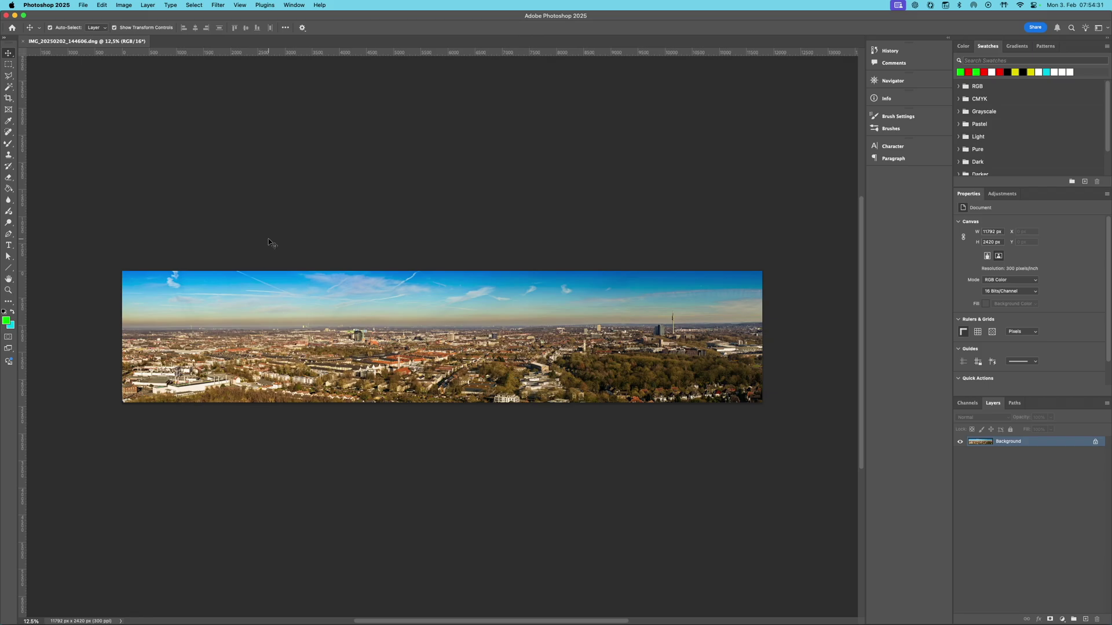
# - Check the image size in pixels (11792 × 2420 px) and cancel without changes
pyautogui.click(124, 4)
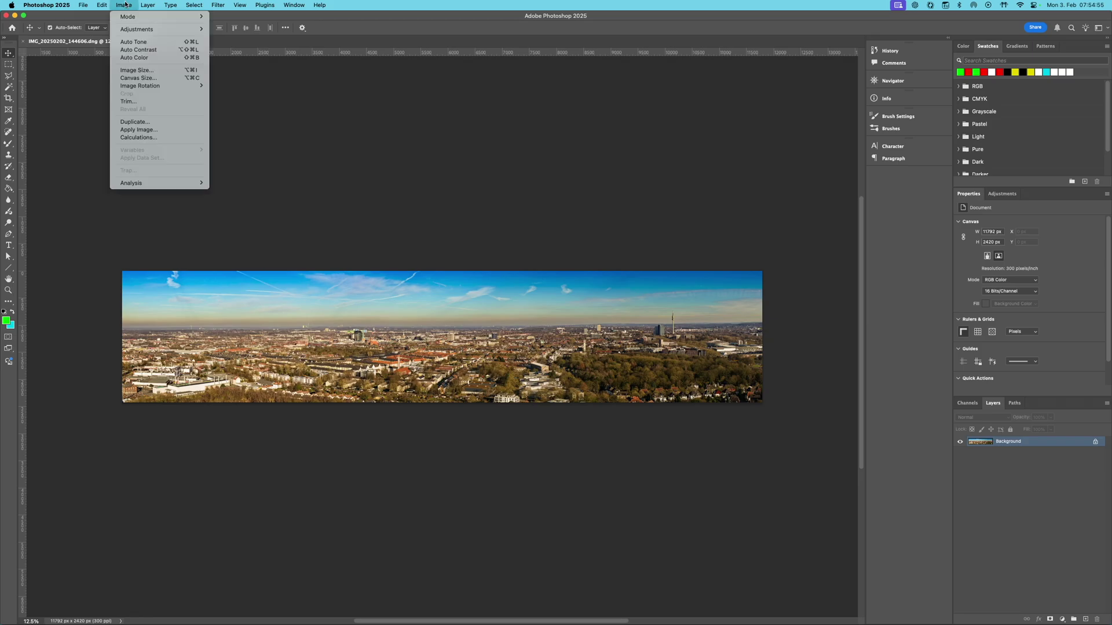
pyautogui.click(154, 71)
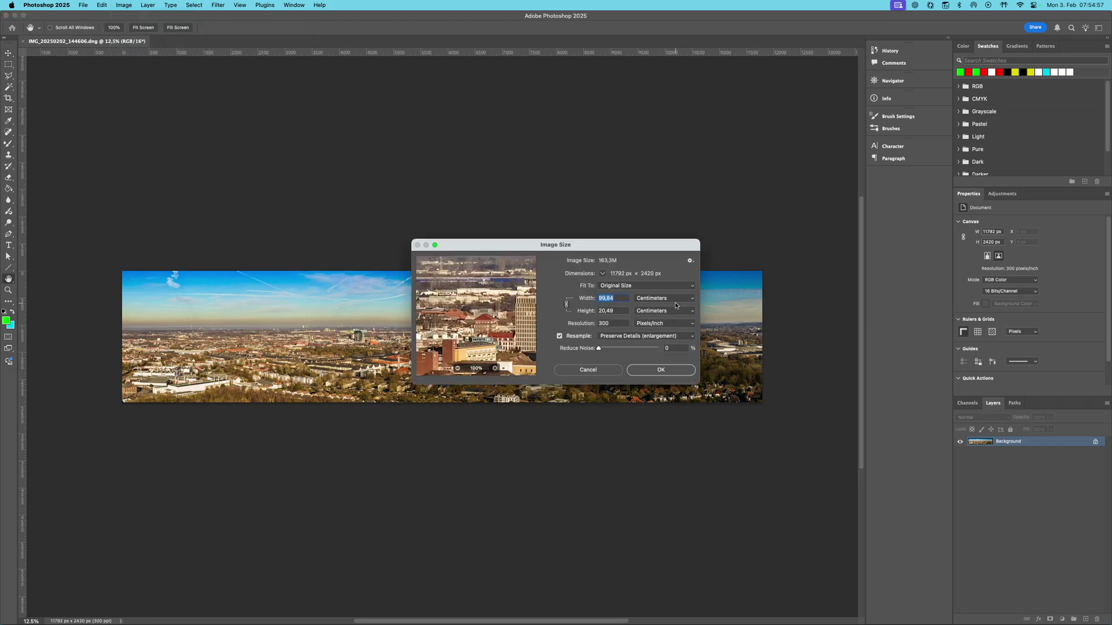
pyautogui.click(675, 305)
pyautogui.click(631, 287)
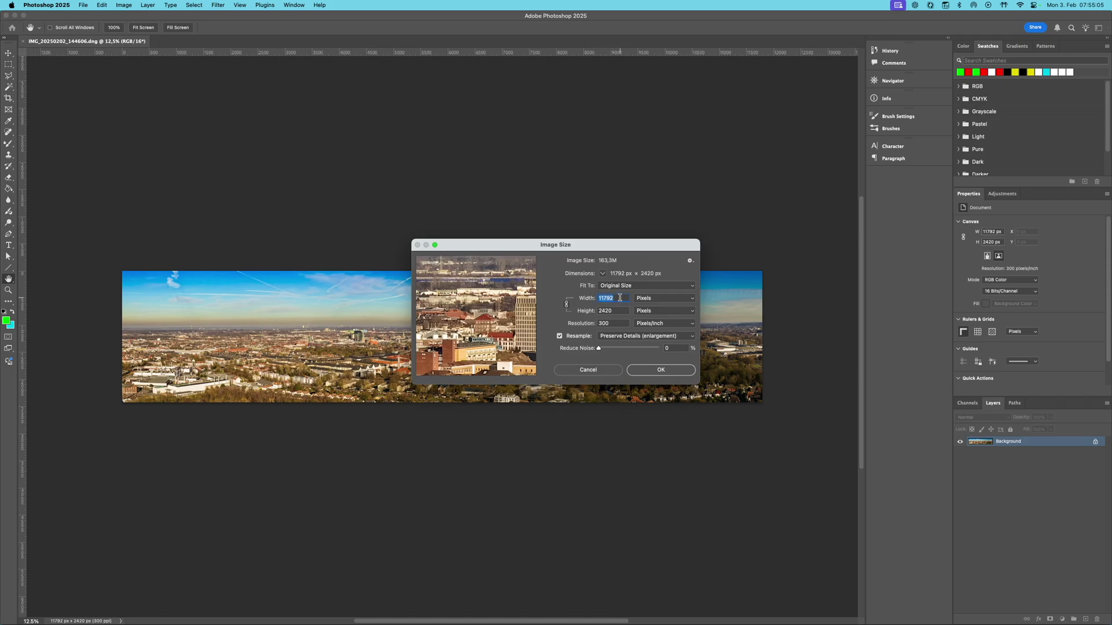
pyautogui.click(602, 372)
# - Set the Crop tool's width to 6480 px
pyautogui.click(9, 98)
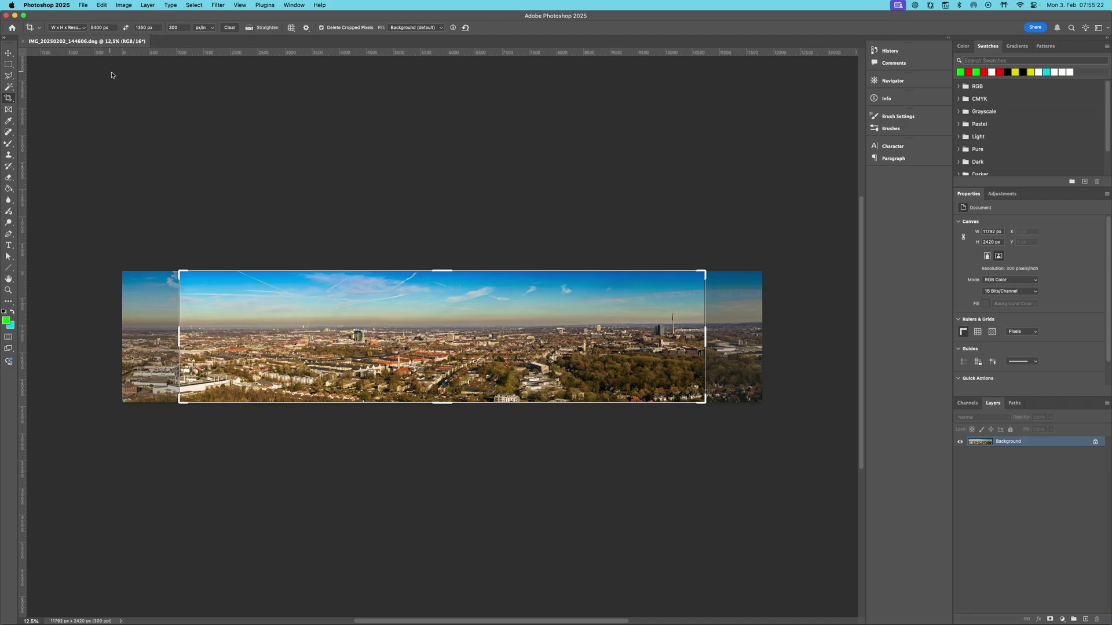
pyautogui.click(109, 27)
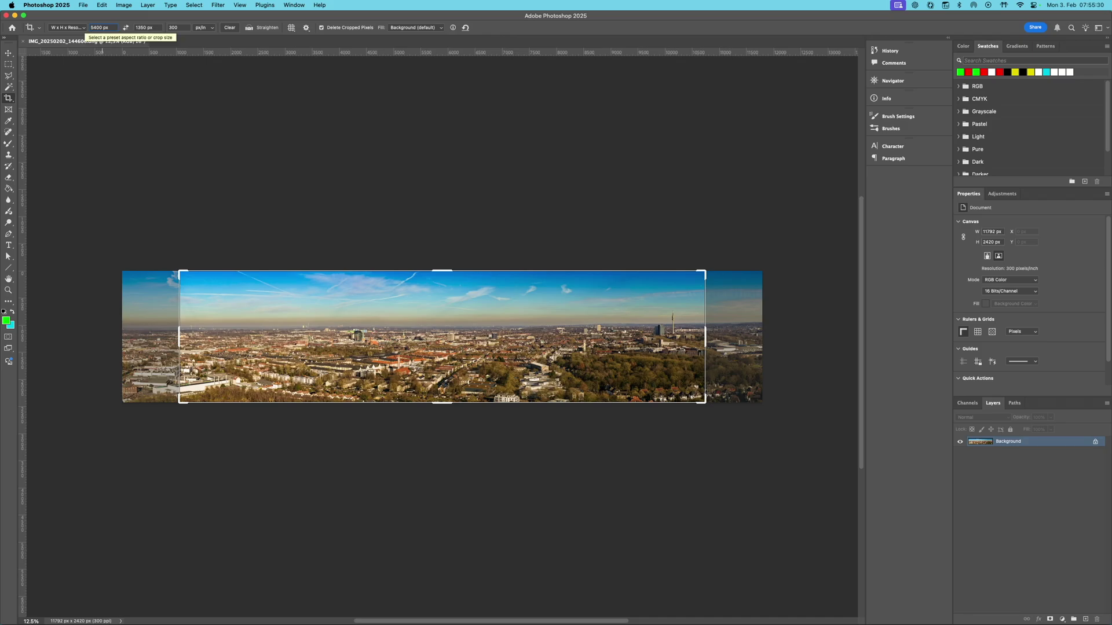
pyautogui.press('BackSpace')
pyautogui.write('6')
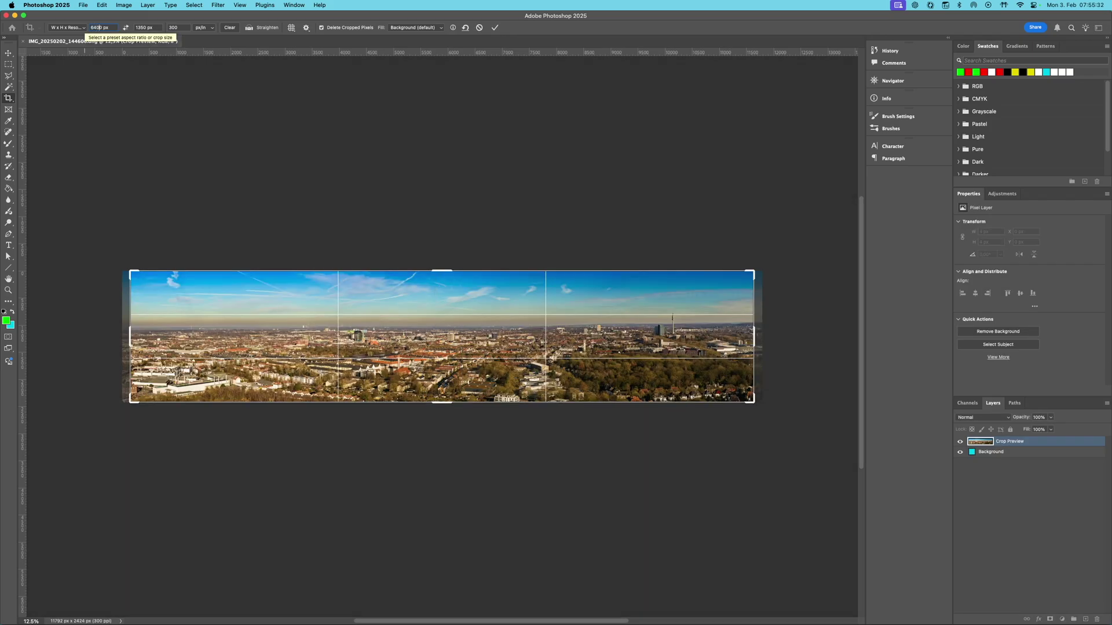
pyautogui.press('BackSpace')
pyautogui.write('8')
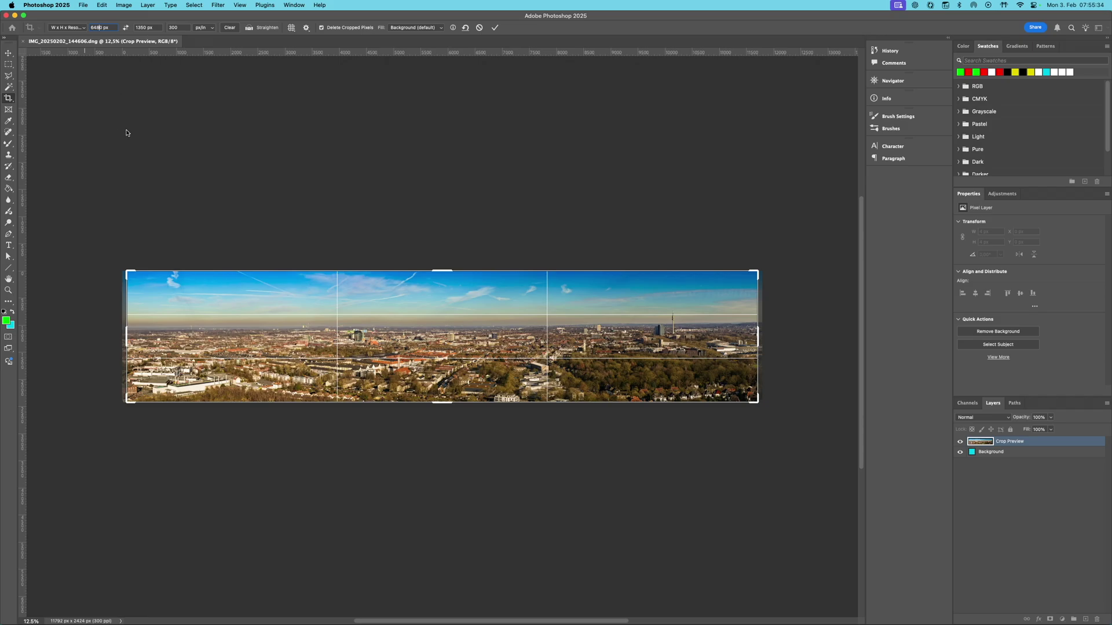
pyautogui.press('Return')
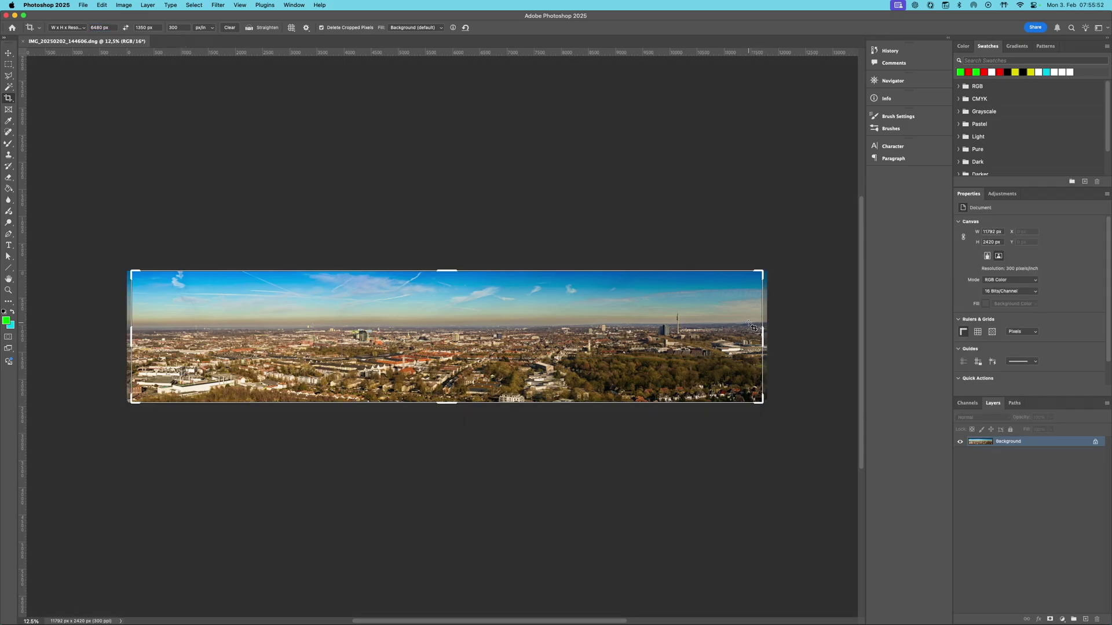
# - Shift the panorama slightly left inside the crop frame and commit the crop
pyautogui.click(214, 291)
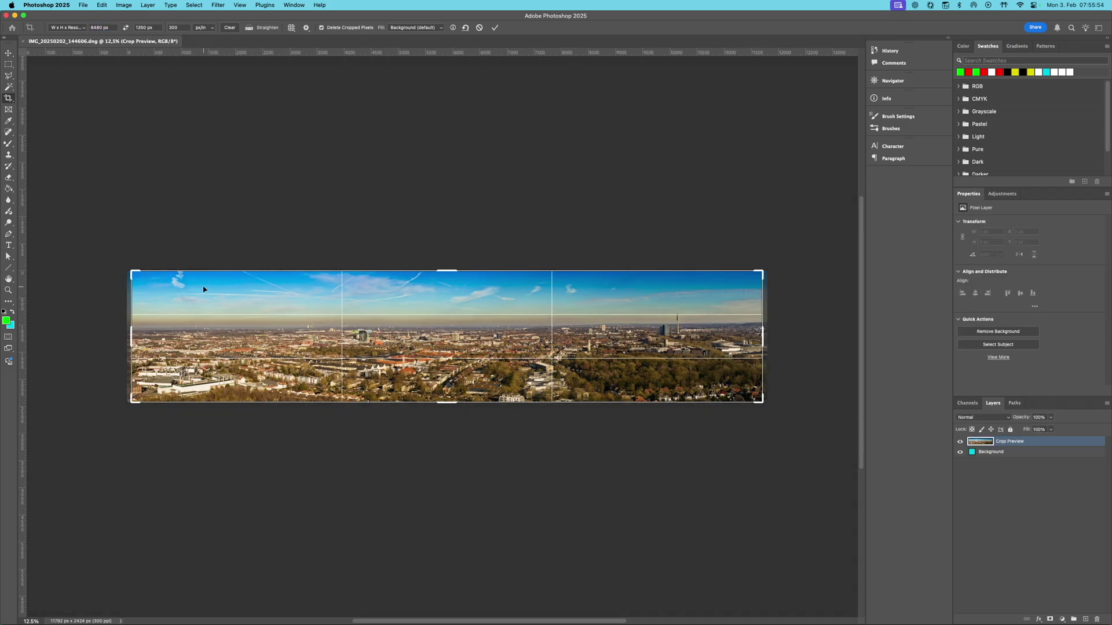
pyautogui.moveTo(238, 290)
pyautogui.mouseDown()
pyautogui.moveTo(215, 290)
pyautogui.moveTo(227, 292)
pyautogui.mouseUp()
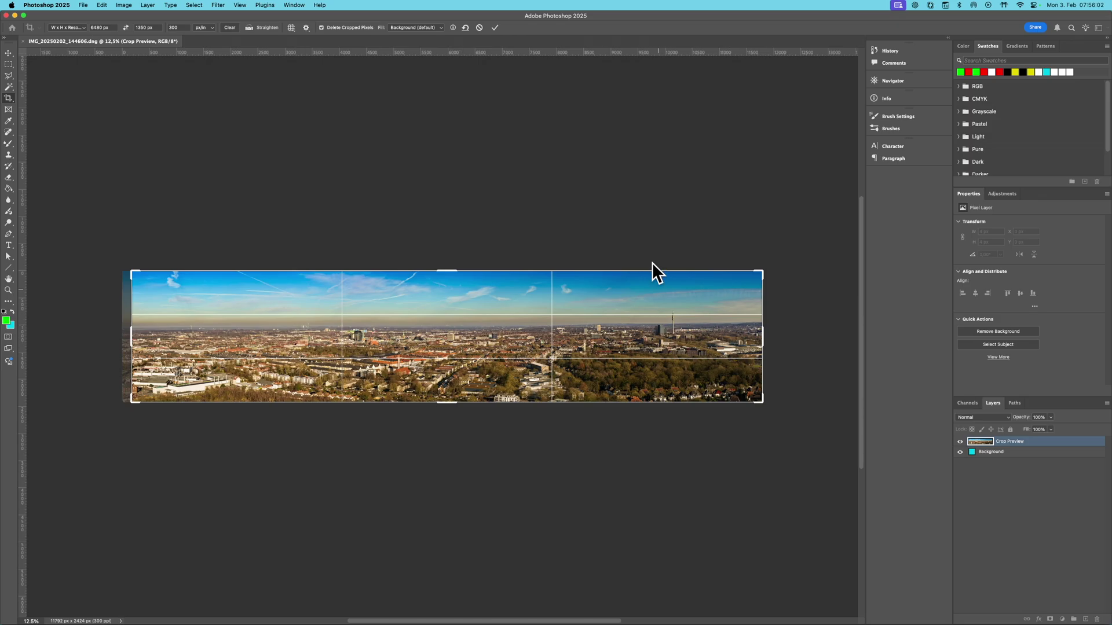
pyautogui.click(494, 27)
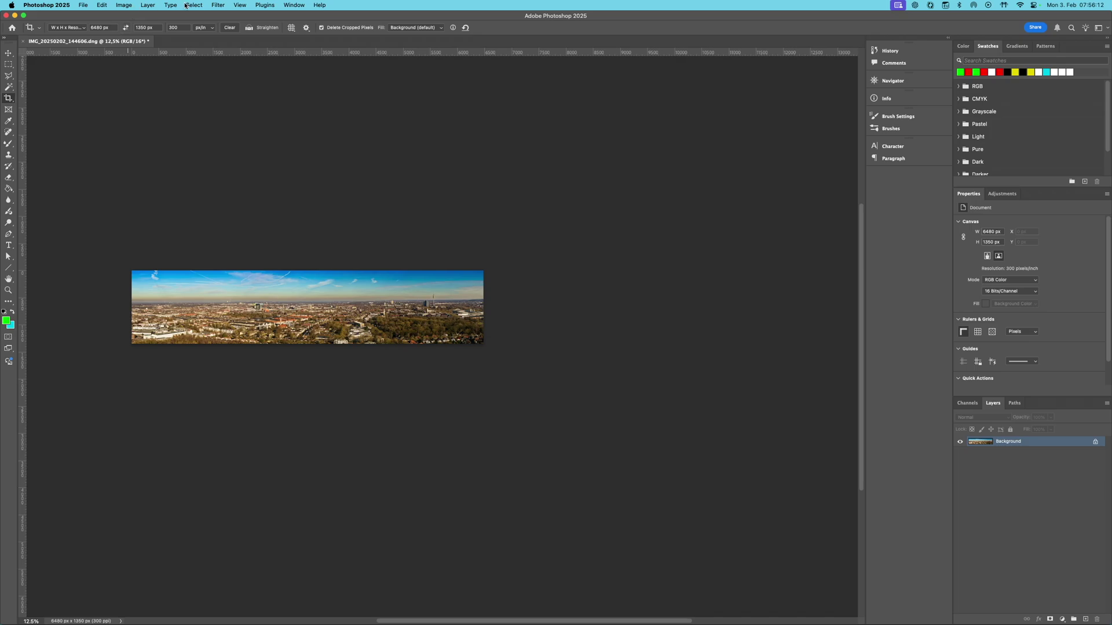
# - Preview a New Guide Layout of 6 columns, 0 px gutter, with margins unchecked
pyautogui.click(240, 6)
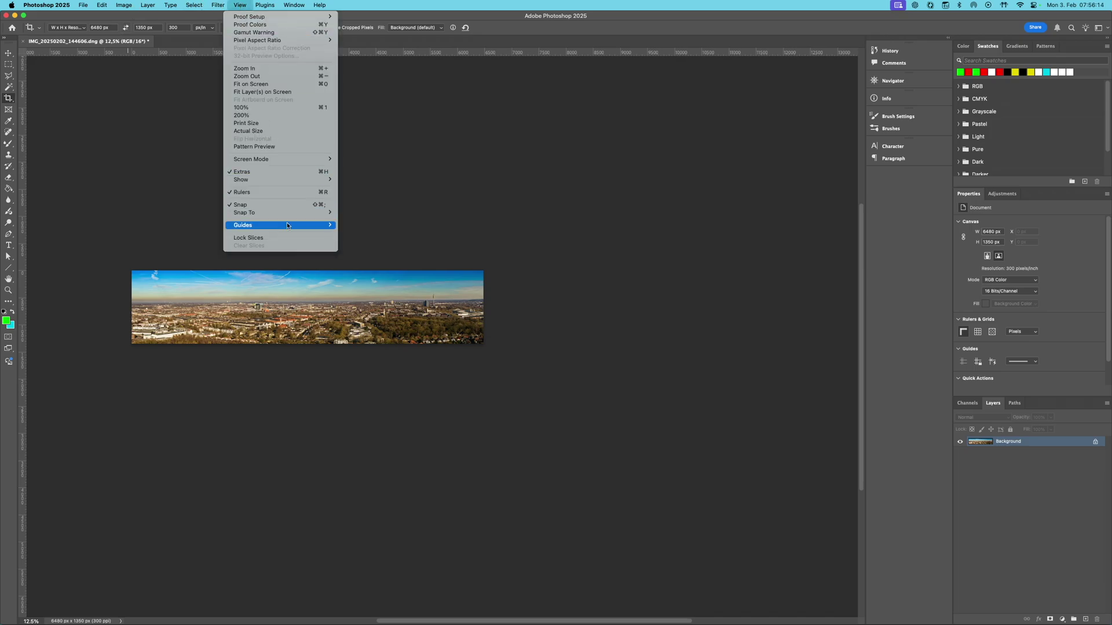
pyautogui.moveTo(315, 226)
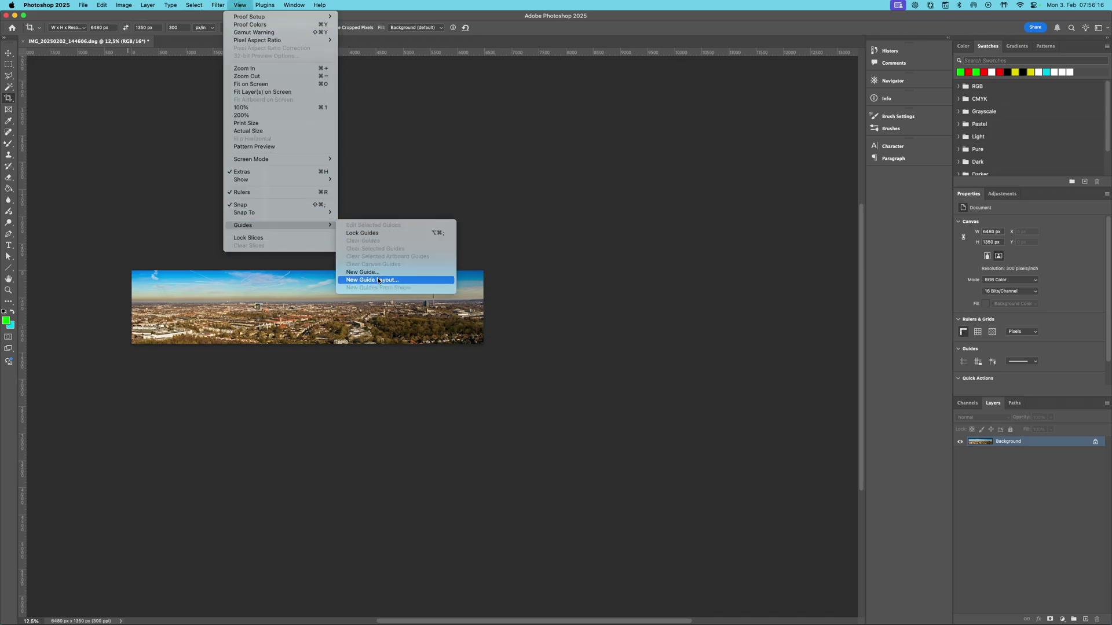
pyautogui.click(383, 280)
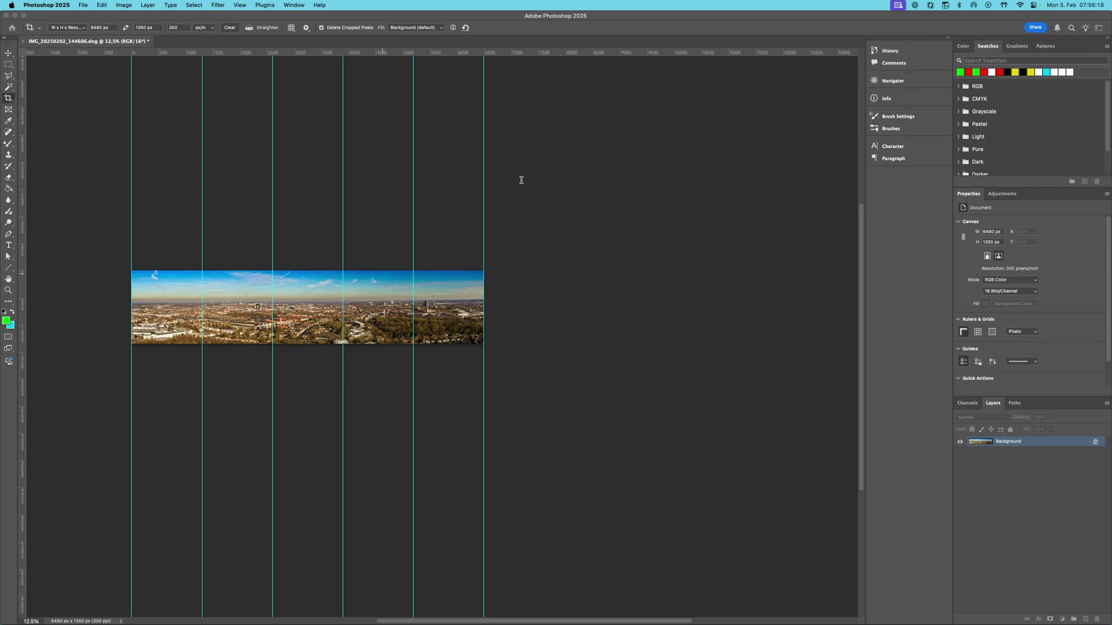
pyautogui.write('6')
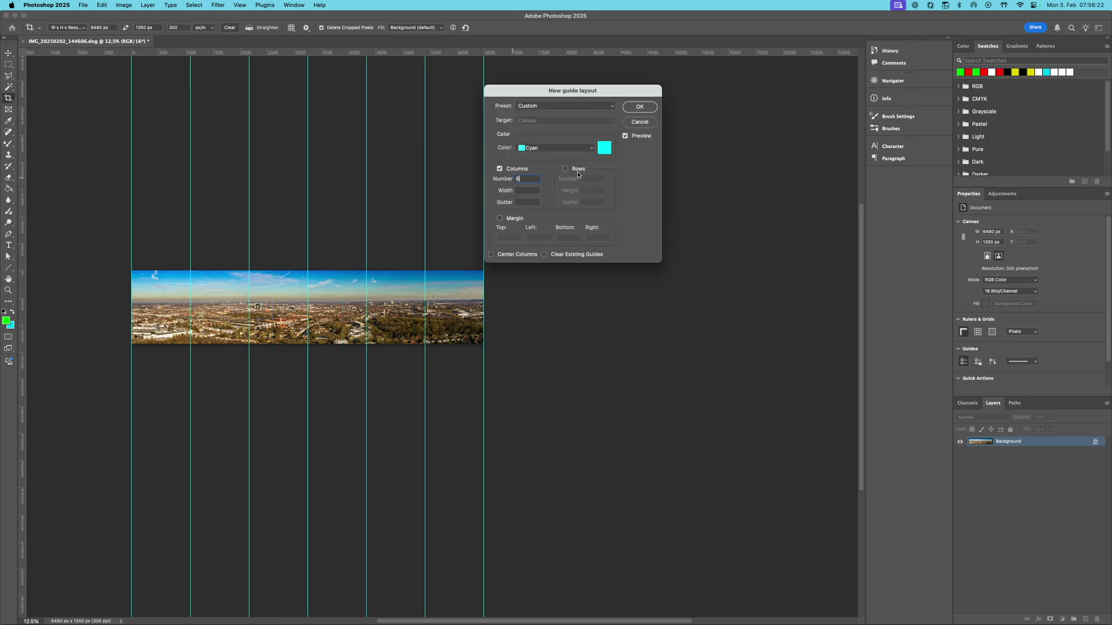
pyautogui.click(524, 202)
pyautogui.write('50')
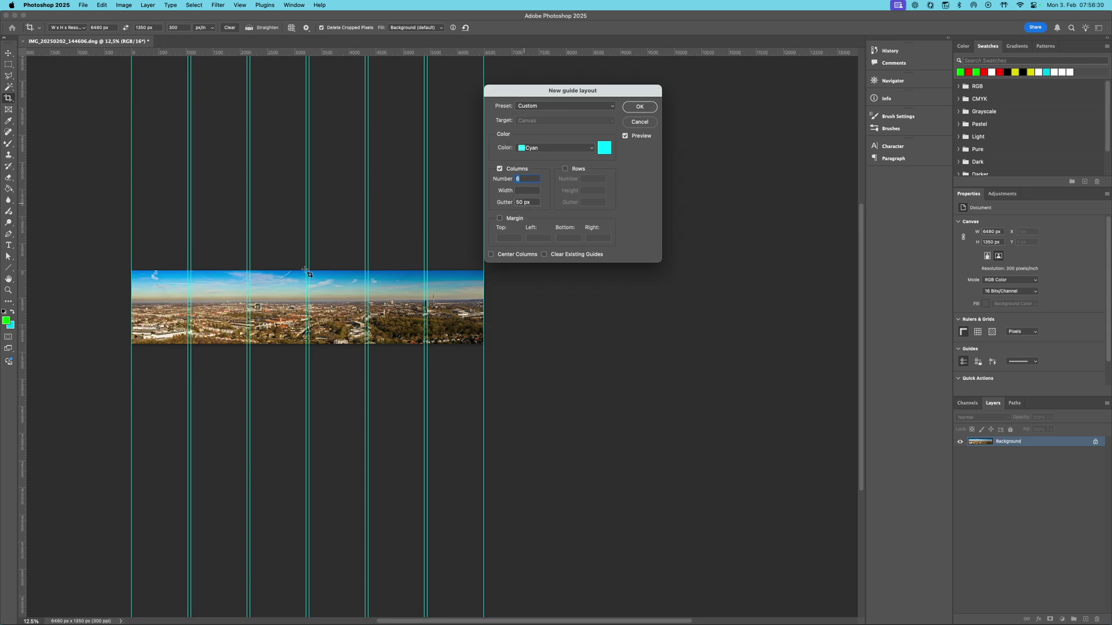
pyautogui.tripleClick(529, 202)
pyautogui.write('0')
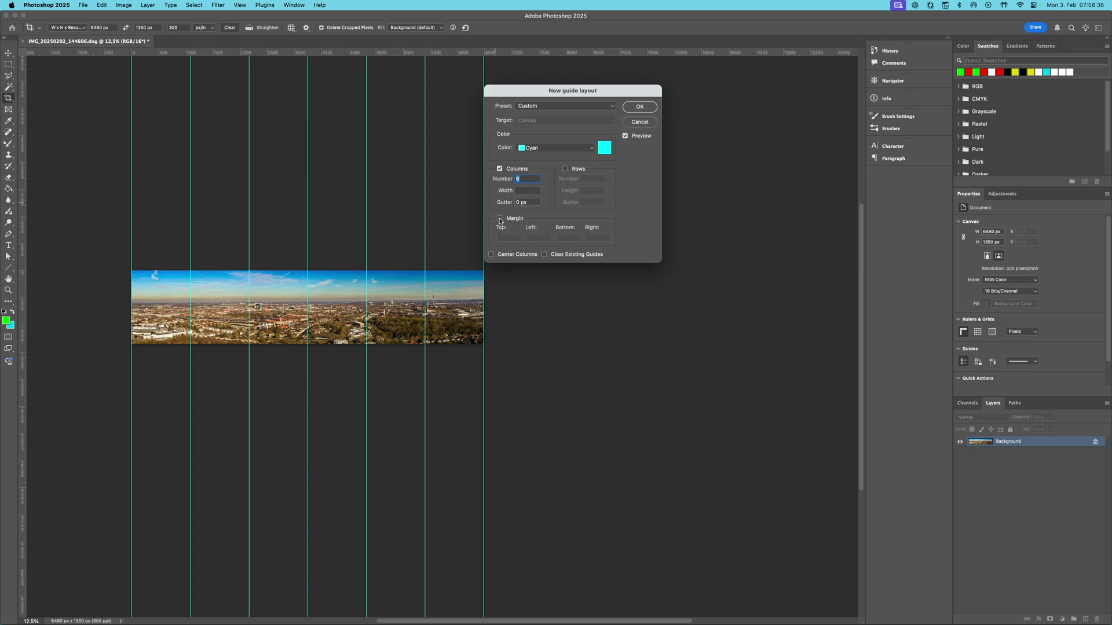
pyautogui.click(500, 219)
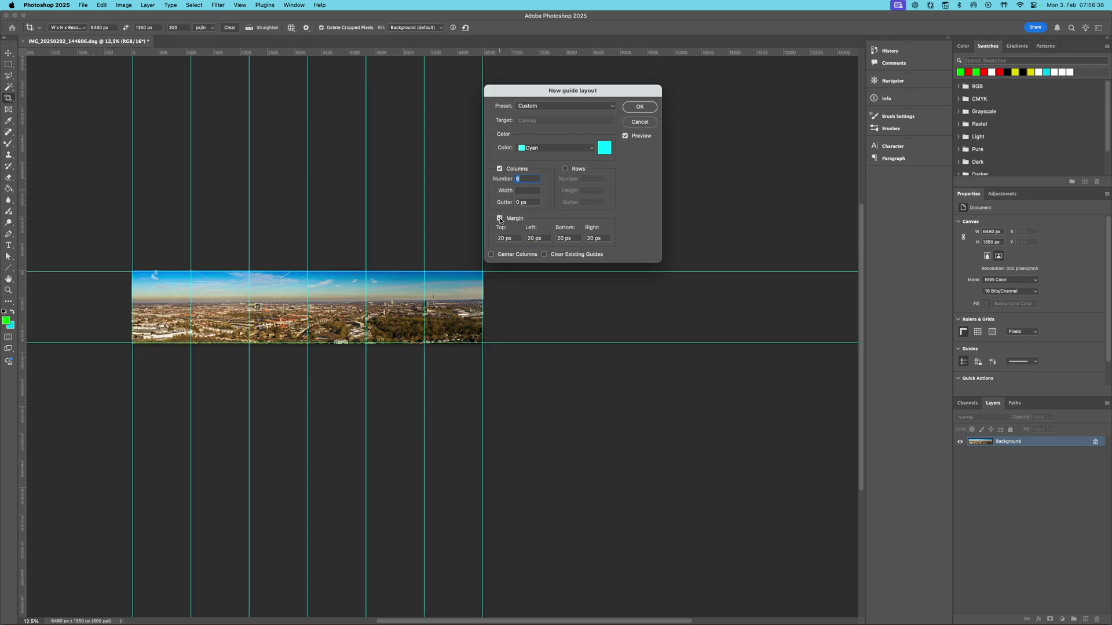
pyautogui.click(499, 219)
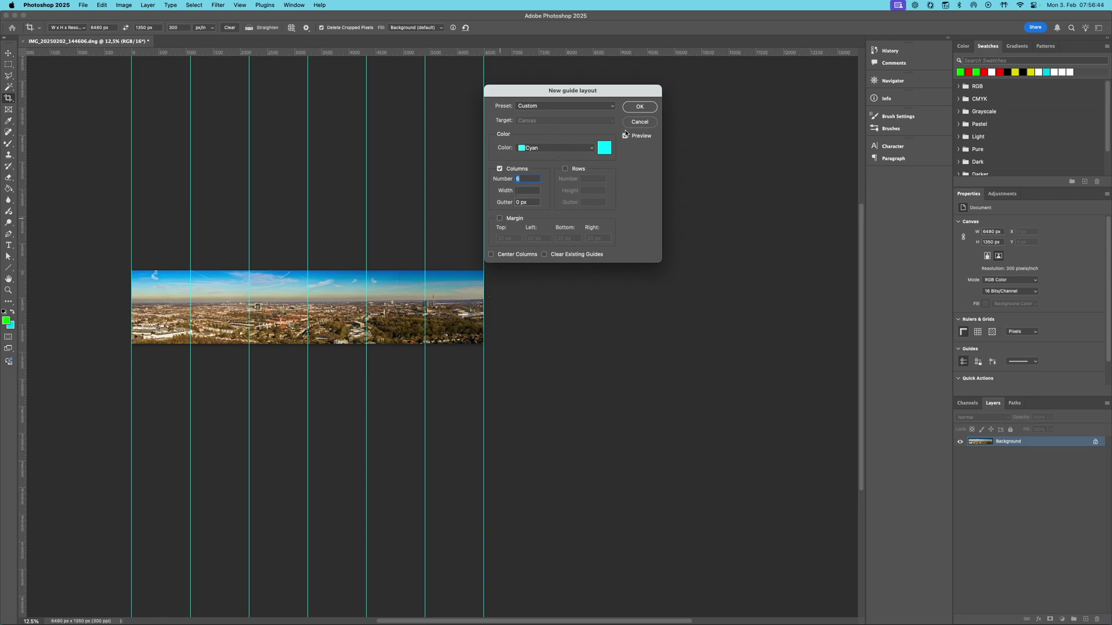
pyautogui.moveTo(602, 100); pyautogui.dragTo(665, 148)
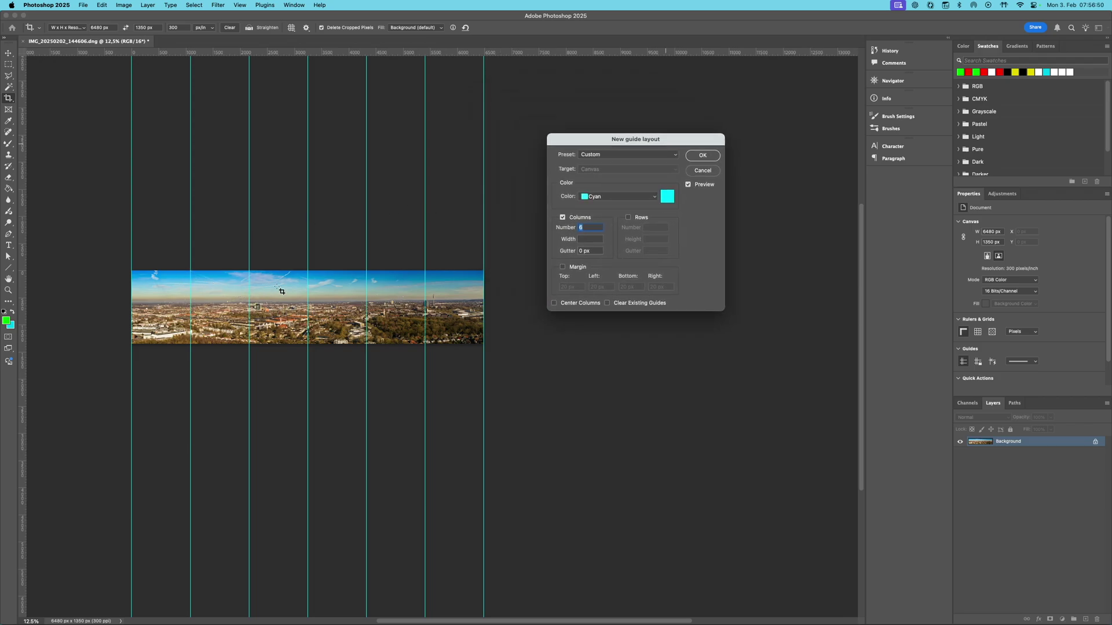
# - Apply the six-column guides and create slices 01–06 from them with the Slice Tool
pyautogui.click(702, 157)
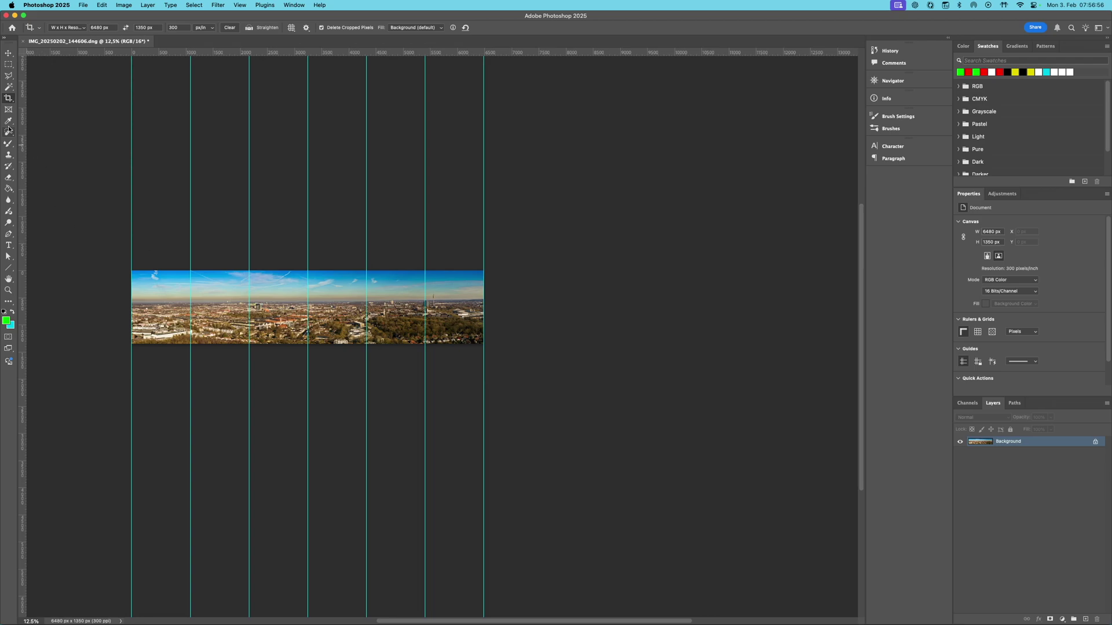
pyautogui.rightClick(8, 100)
pyautogui.click(26, 115)
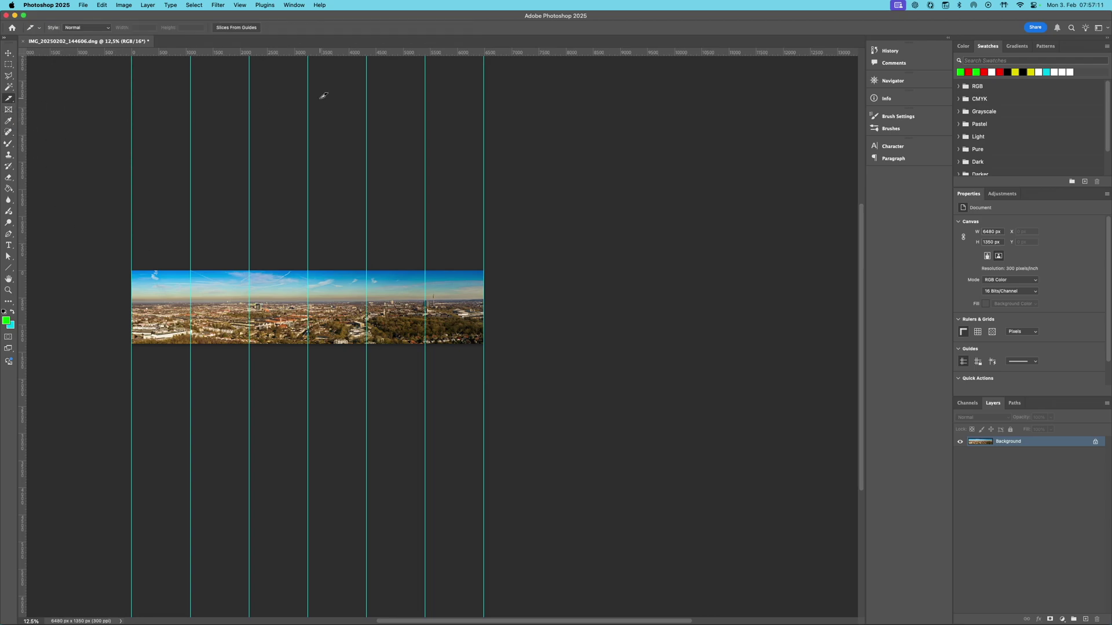
pyautogui.click(234, 30)
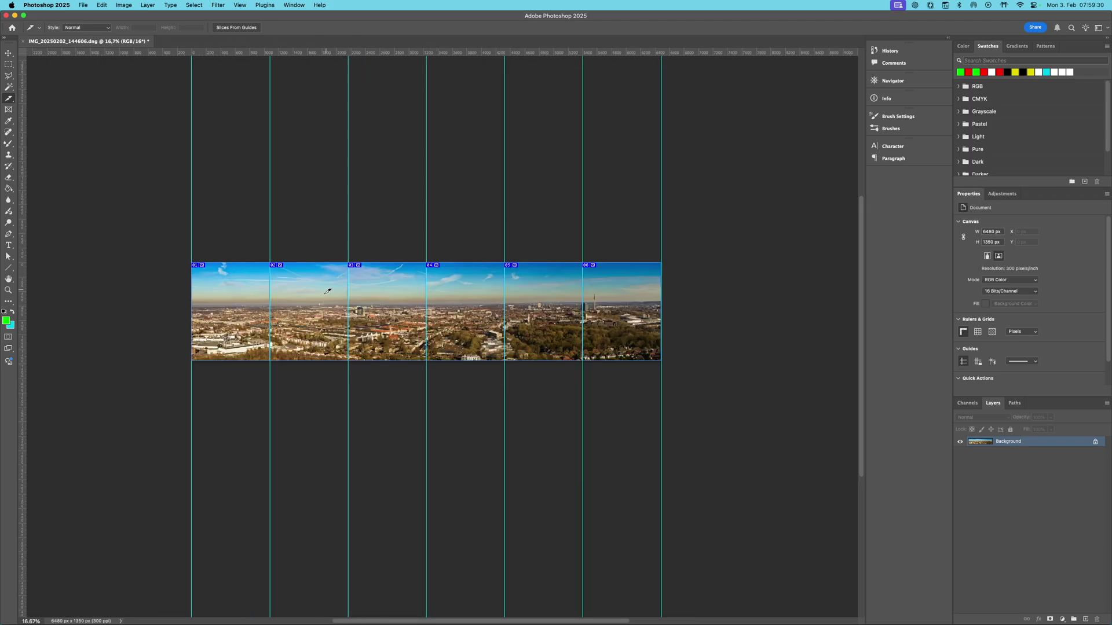
# - Launch File > Export > Save for Web (Legacy) for the sliced panorama
pyautogui.click(83, 4)
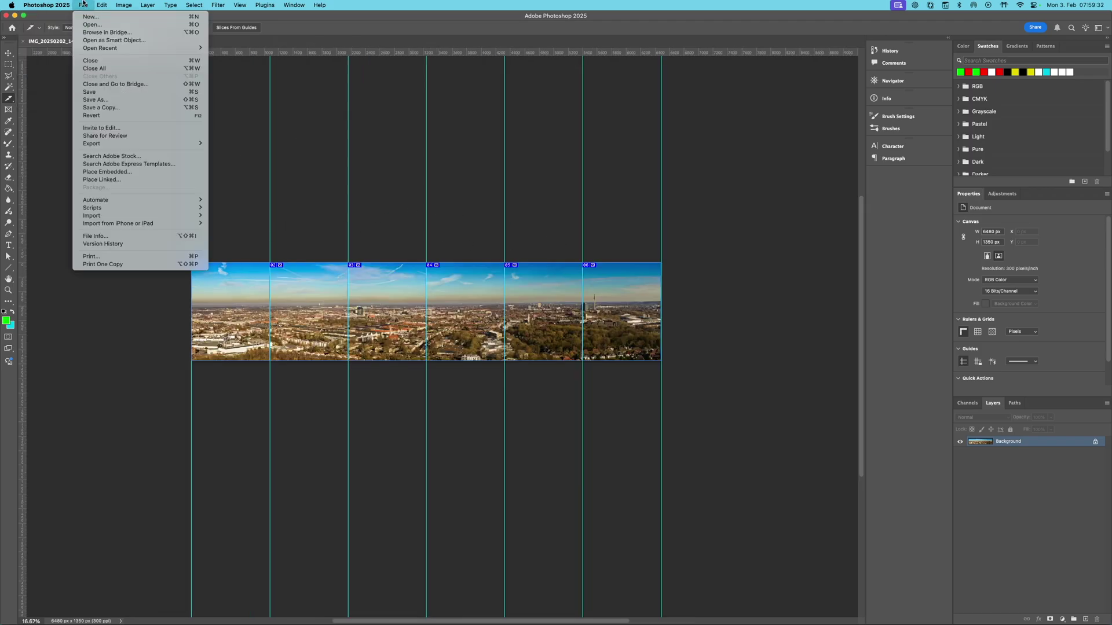
pyautogui.moveTo(121, 145)
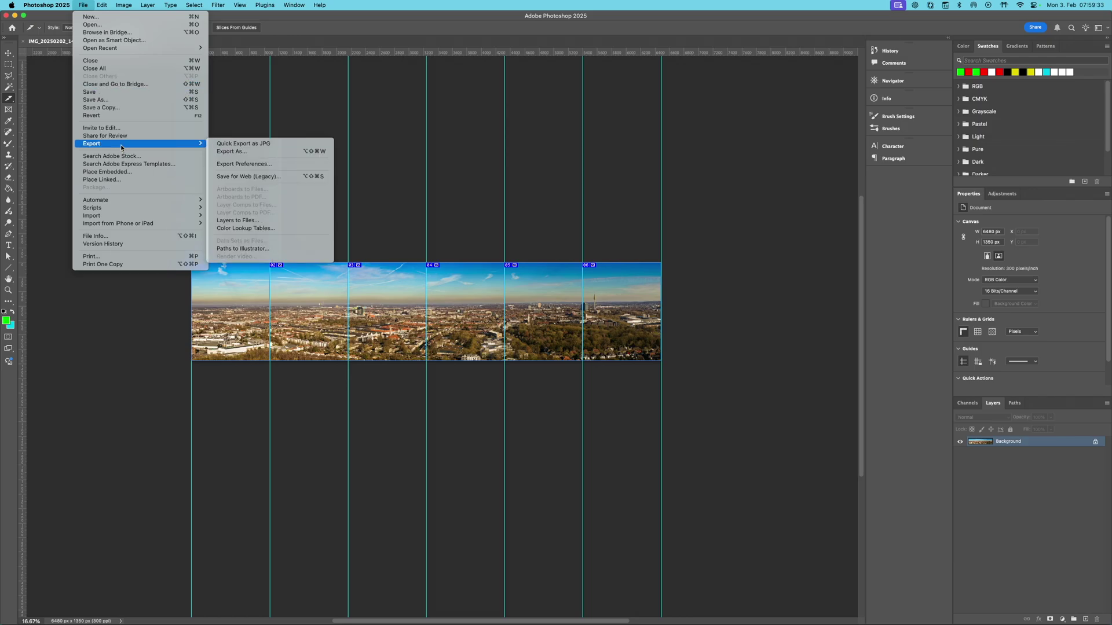
pyautogui.click(272, 177)
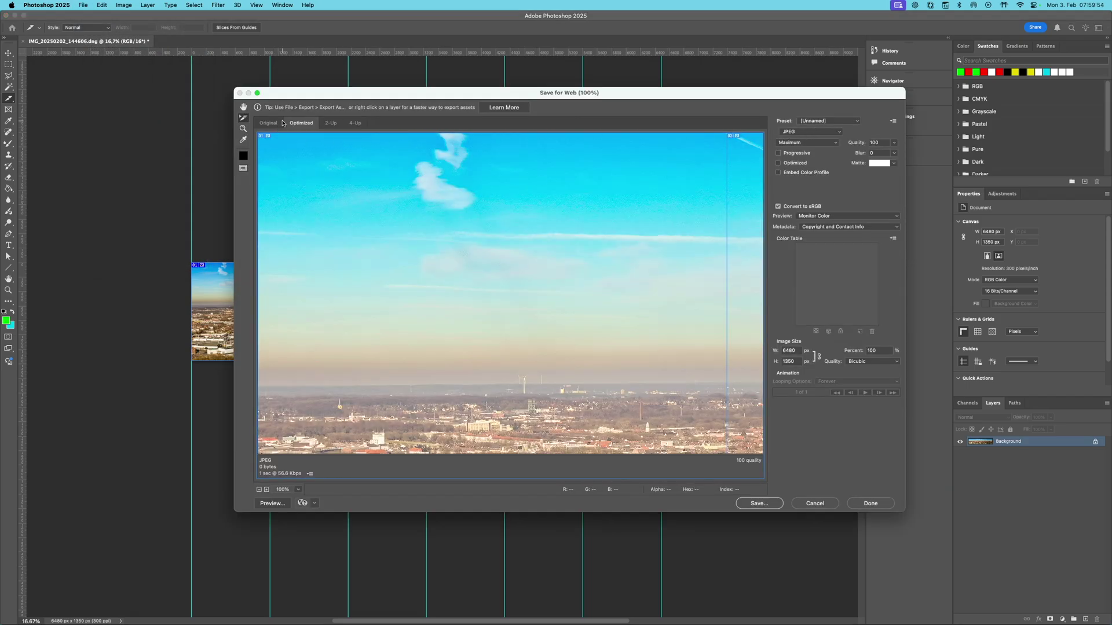
# - Zoom out the Save for Web preview and change the output format from GIF to JPEG
pyautogui.press('super+minus')
pyautogui.press('super+minus')
pyautogui.press('super+minus')
pyautogui.press('super+minus')
pyautogui.press('super+minus')
pyautogui.press('super+minus')
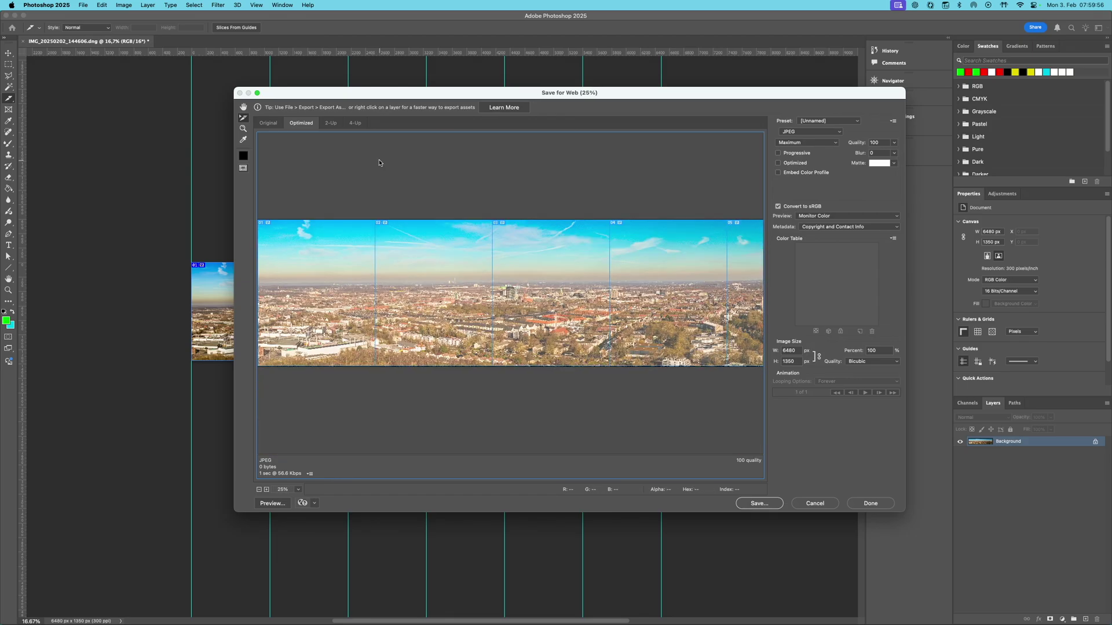
pyautogui.click(406, 281)
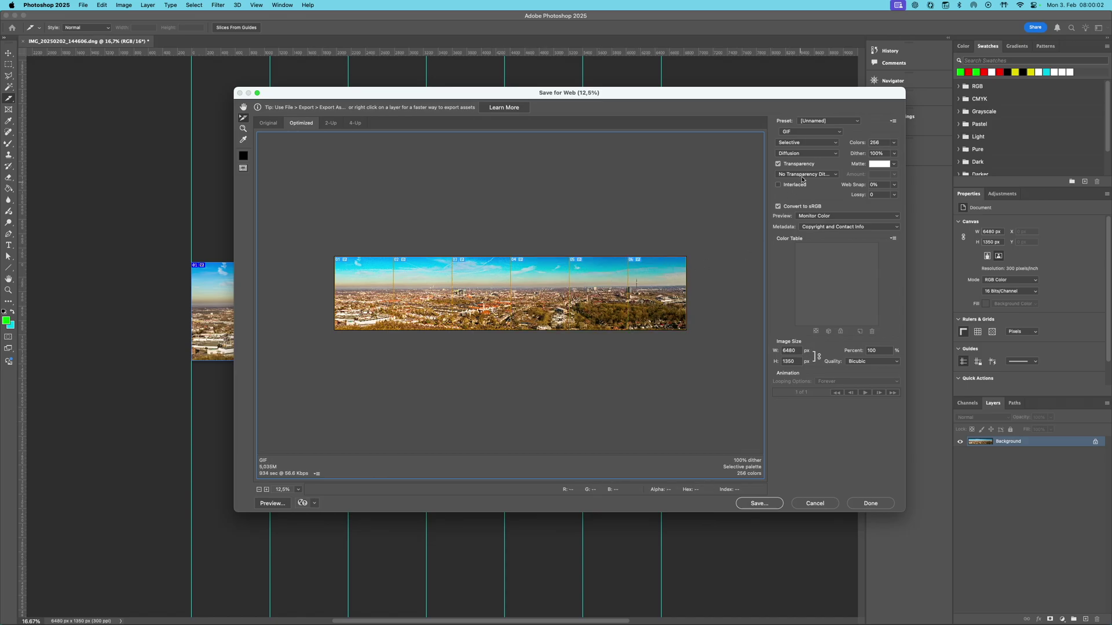
pyautogui.click(822, 122)
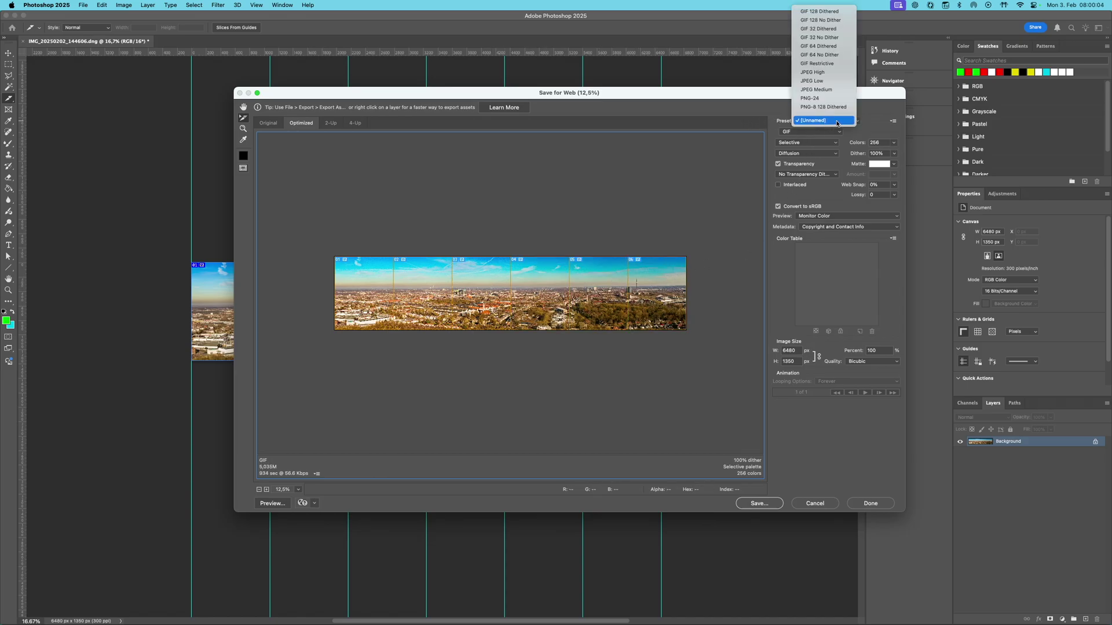
pyautogui.click(877, 135)
pyautogui.click(795, 142)
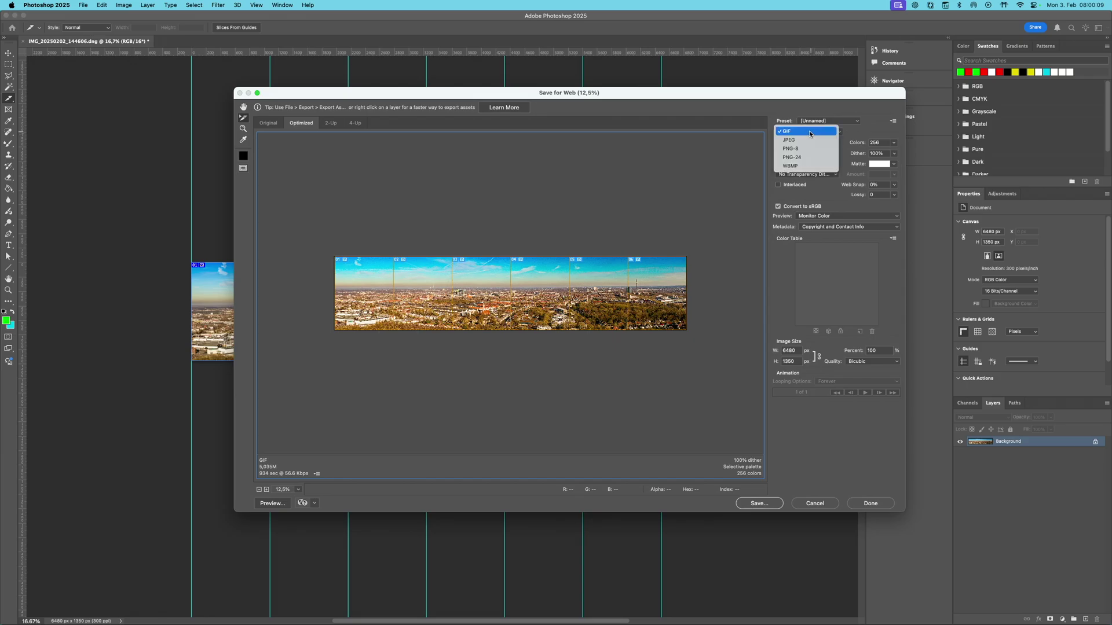
pyautogui.click(827, 151)
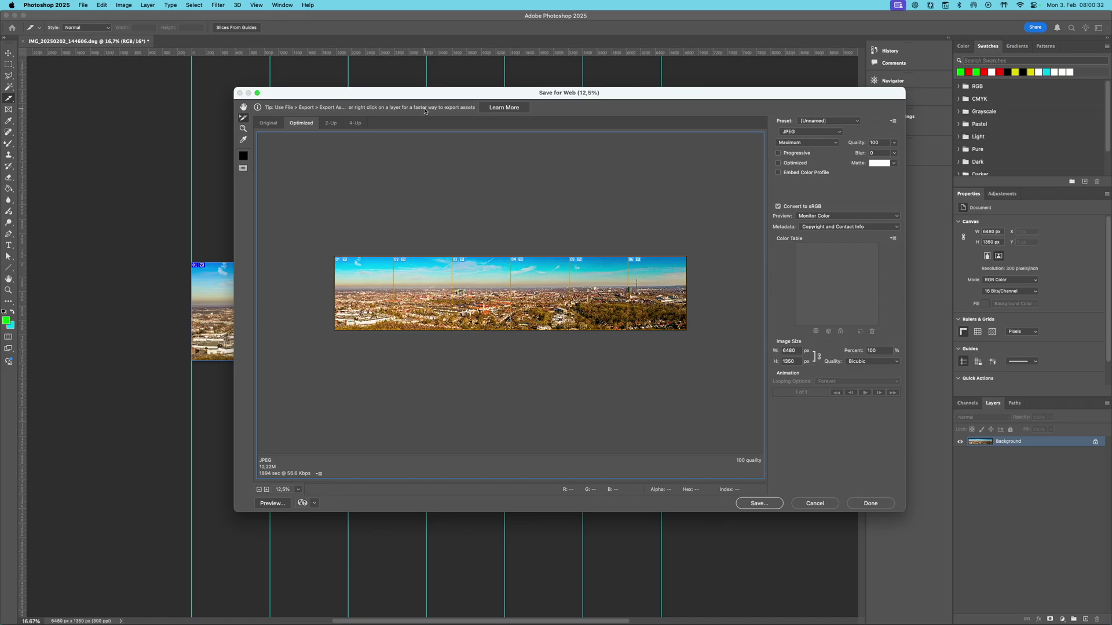
# - Remove .gif from the file name and create a new 'example' folder inside panorama
pyautogui.click(758, 504)
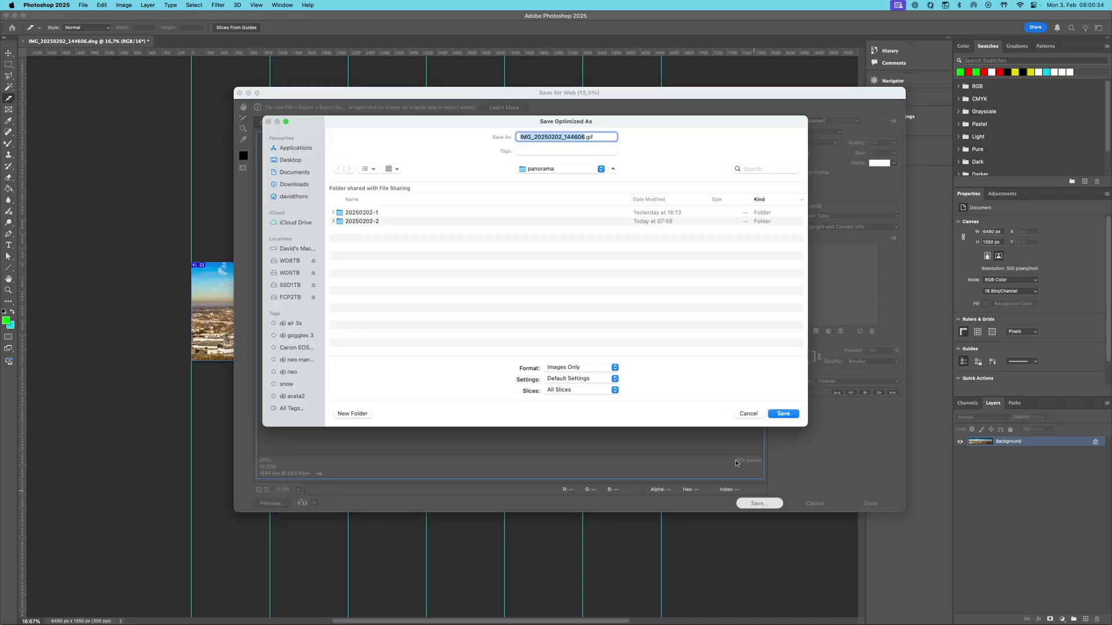
pyautogui.click(599, 136)
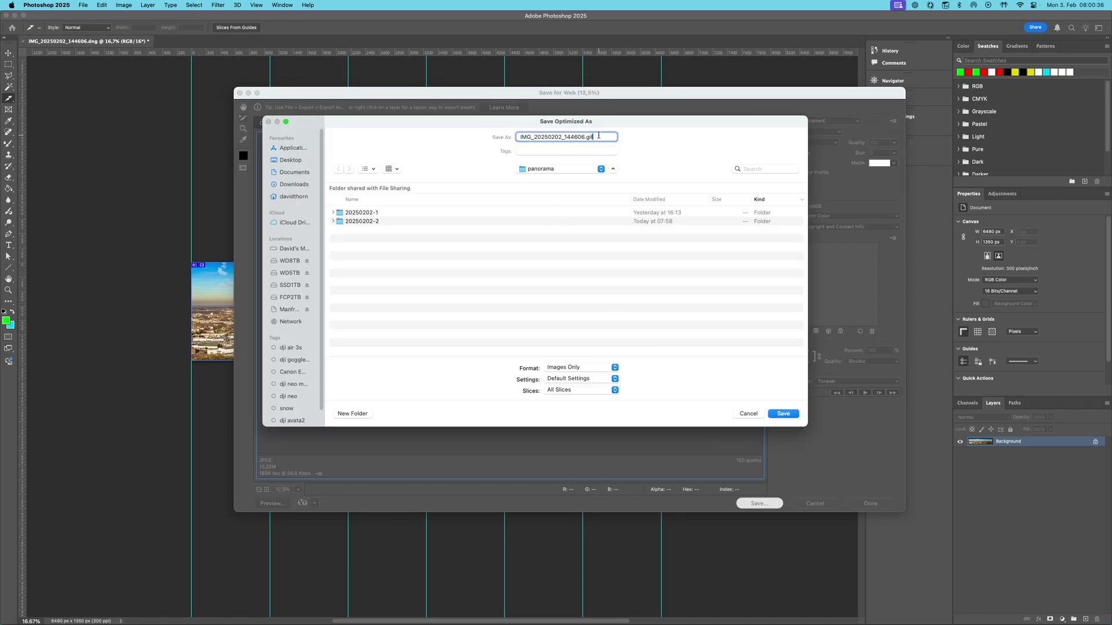
pyautogui.press('BackSpace')
pyautogui.press('BackSpace')
pyautogui.press('BackSpace')
pyautogui.press('BackSpace')
pyautogui.click(357, 414)
pyautogui.write('examp')
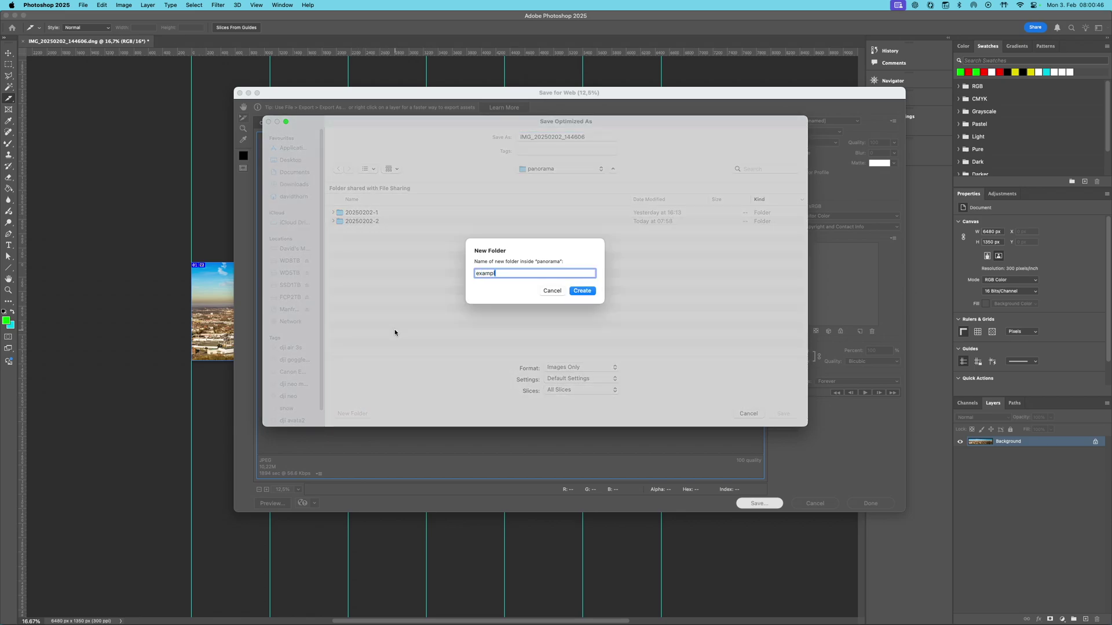
pyautogui.write('le')
pyautogui.click(584, 291)
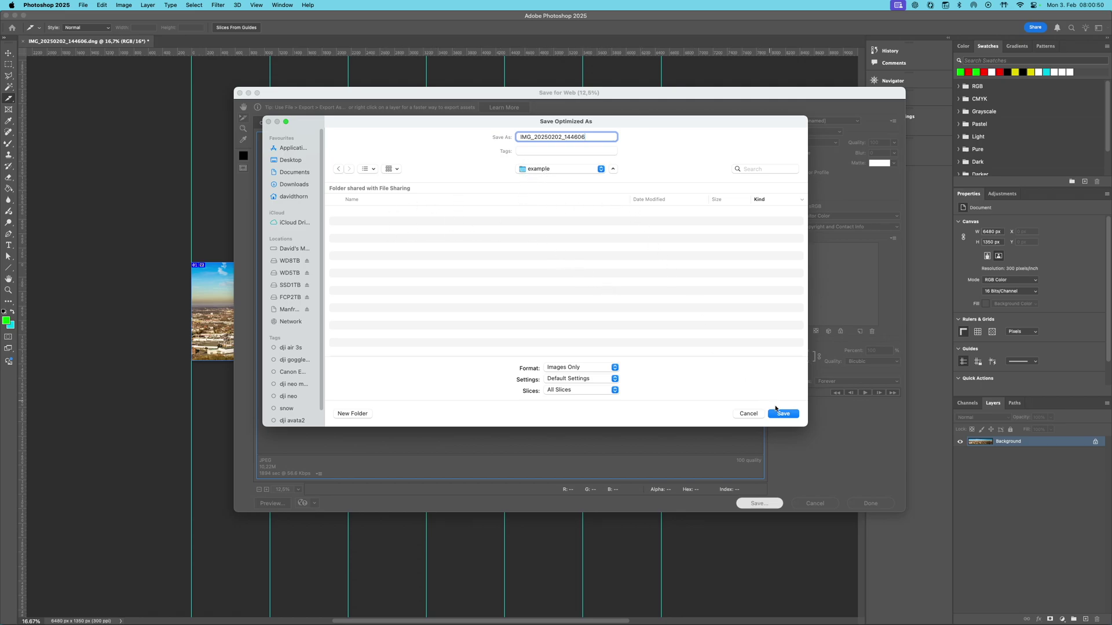
# - Keep Format: Images Only and save the slices as IMG_20250202_144606 into example
pyautogui.click(567, 367)
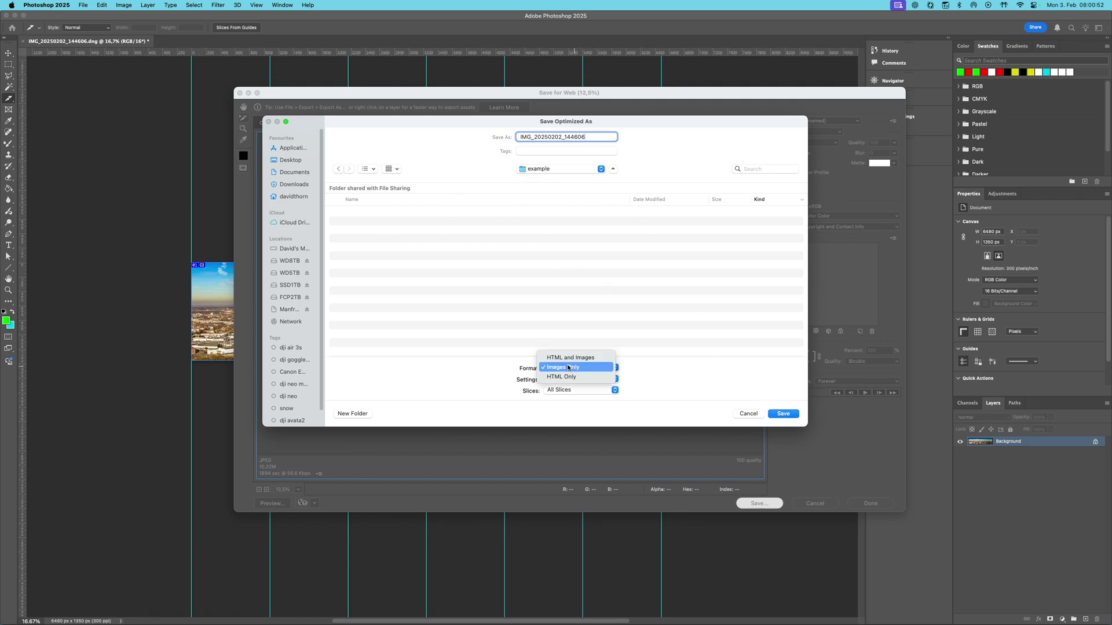
pyautogui.click(566, 367)
pyautogui.click(568, 368)
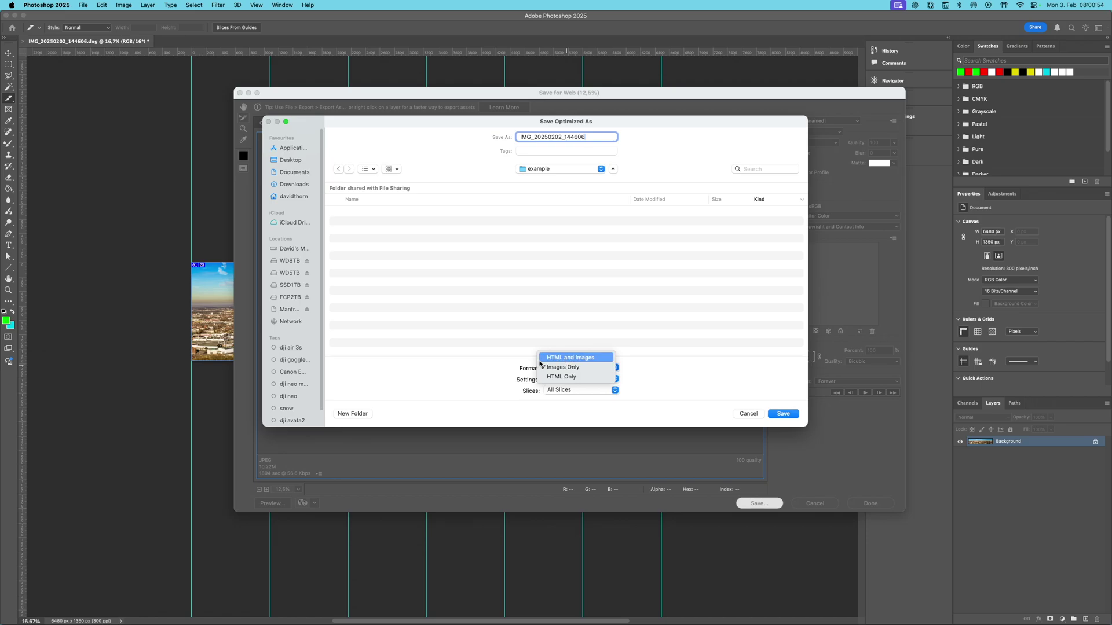
pyautogui.click(563, 367)
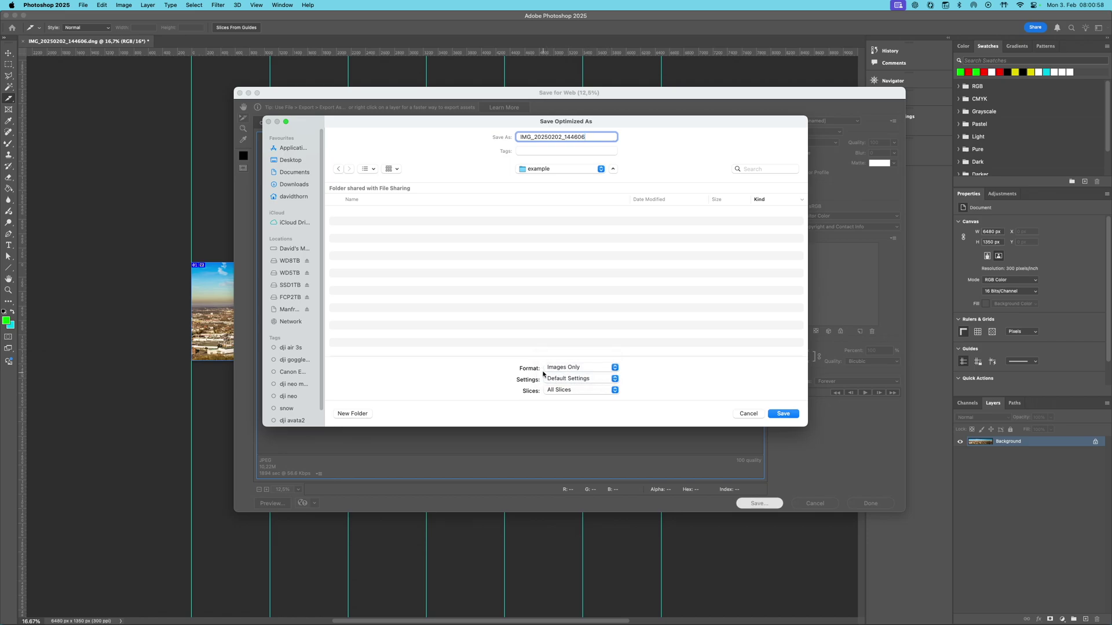
pyautogui.click(783, 414)
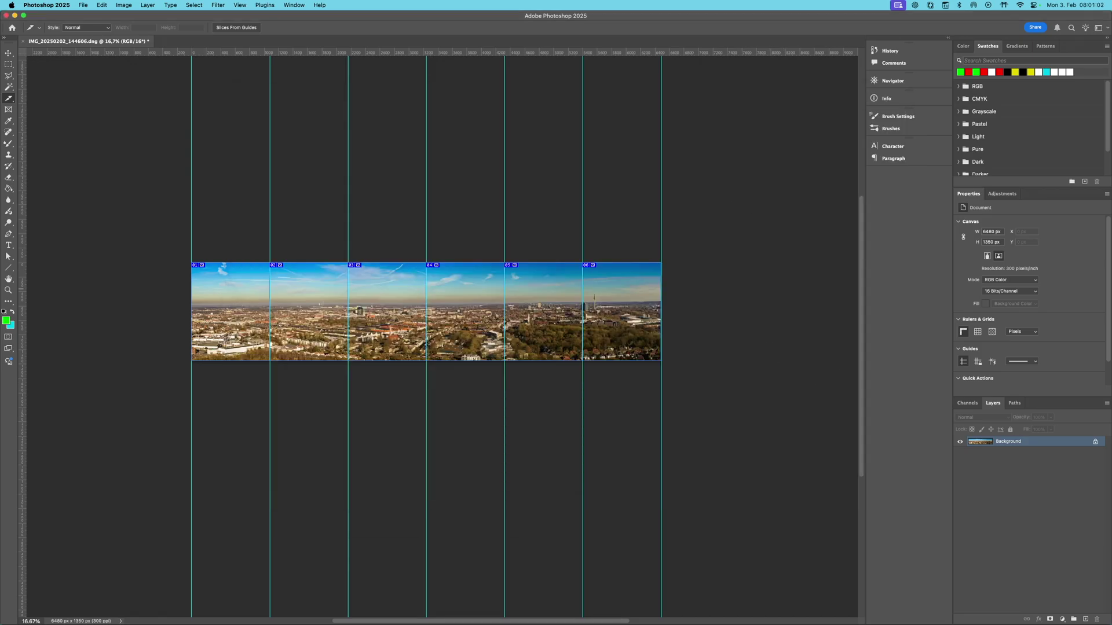
# - In Finder, expand example > images and select IMG_20250202_144606_01.jpg
pyautogui.press('super+Tab')
pyautogui.moveTo(852, 85); pyautogui.dragTo(484, 97)
pyautogui.click(418, 126)
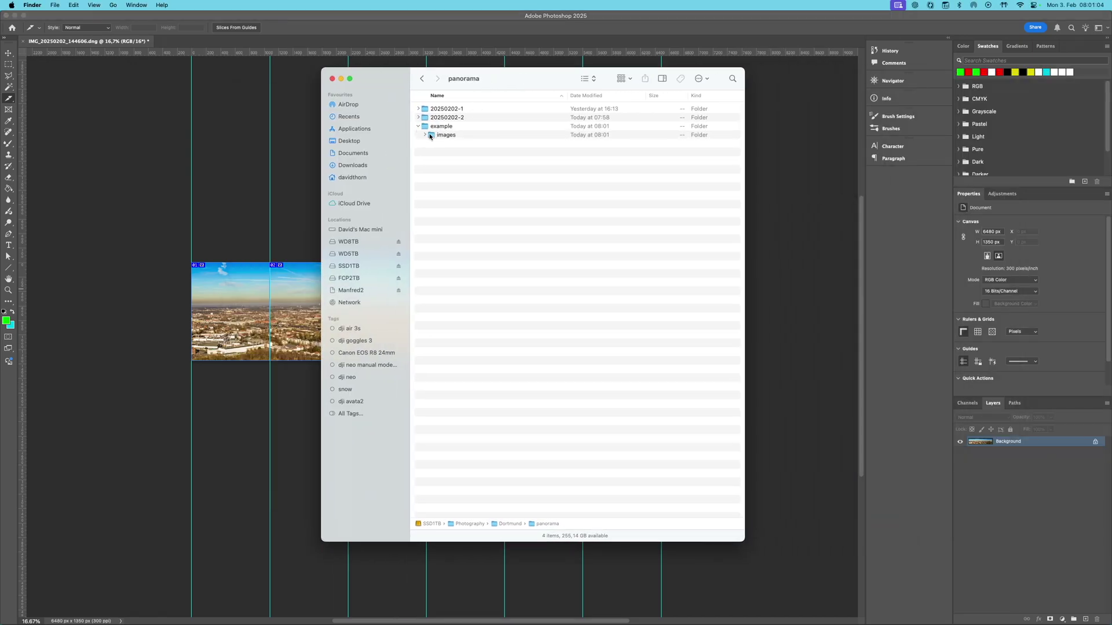
pyautogui.click(425, 135)
pyautogui.click(442, 126)
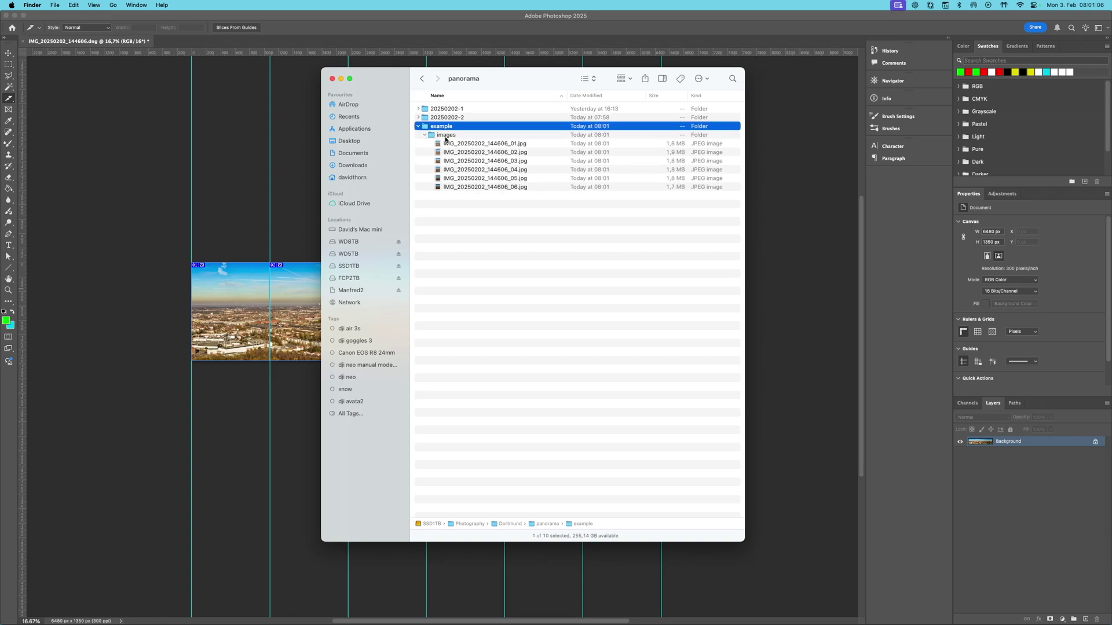
pyautogui.click(475, 145)
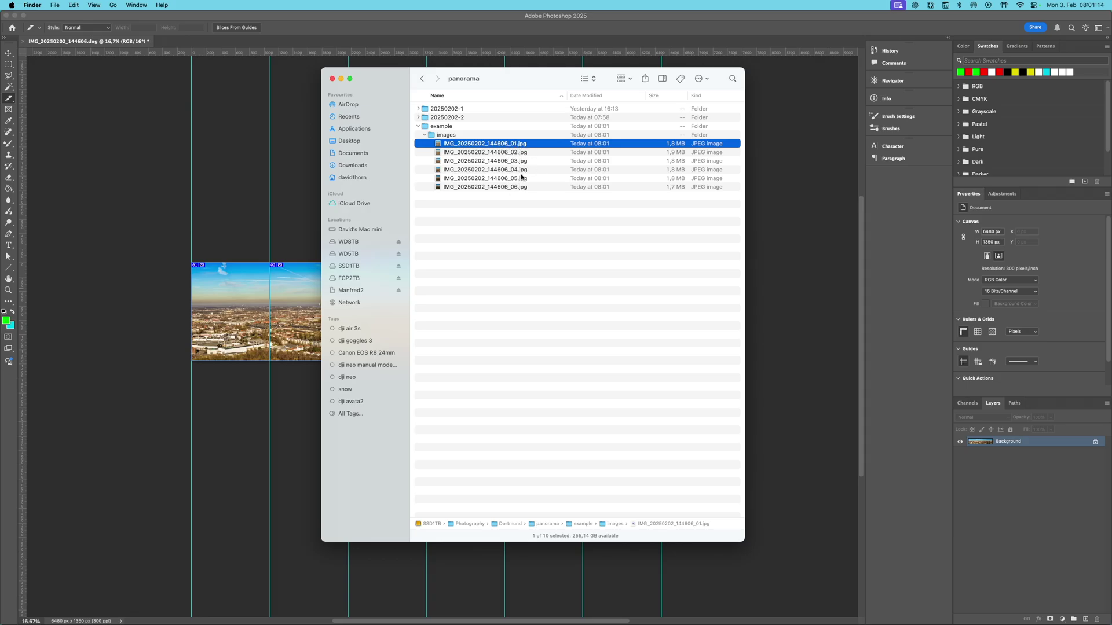
# - Quick Look through the exported slices _01 to _06 one by one
pyautogui.press('space')
pyautogui.click(637, 41)
pyautogui.press('Down')
pyautogui.press('space')
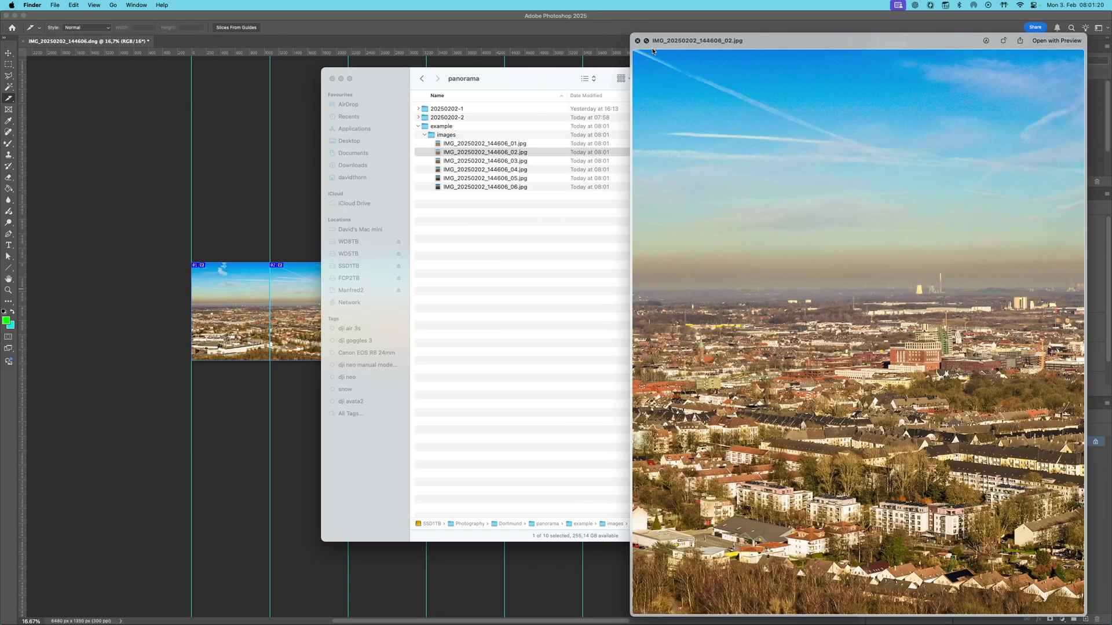
pyautogui.click(637, 41)
pyautogui.press('Down')
pyautogui.press('space')
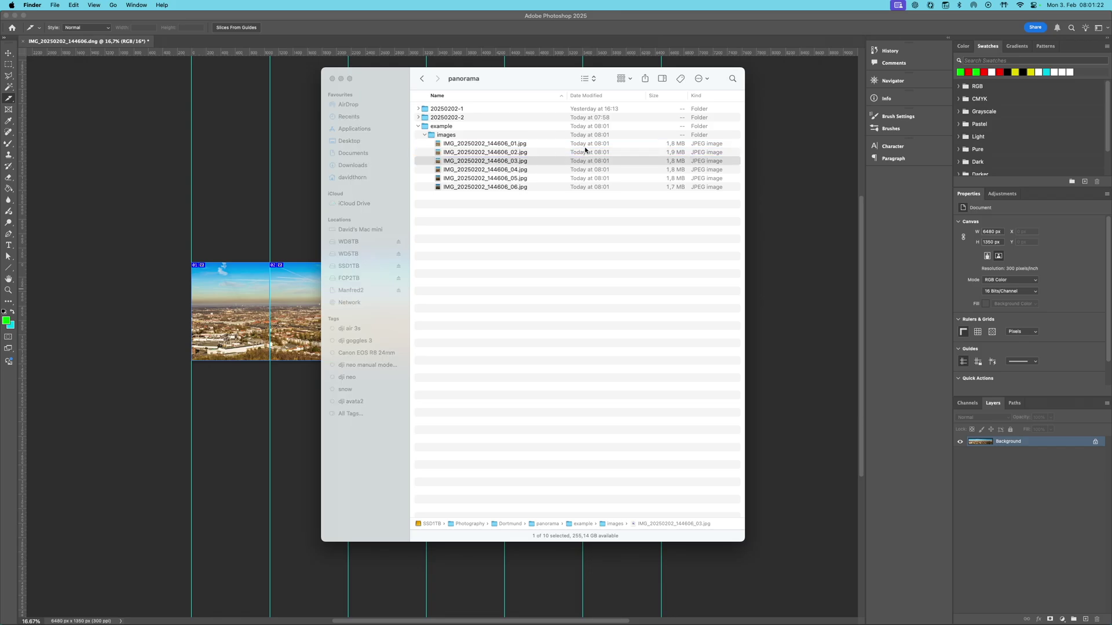
pyautogui.press('Down')
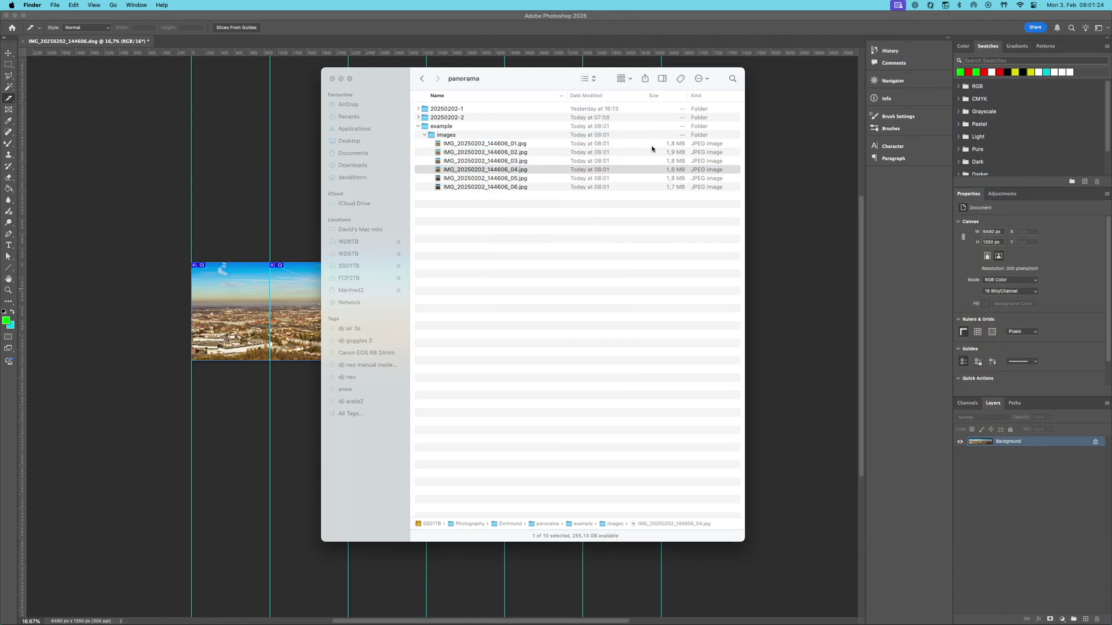
pyautogui.press('Down')
pyautogui.press('space')
pyautogui.press('space')
pyautogui.press('Down')
pyautogui.press('space')
pyautogui.press('space')
# - Select all six exported JPEG slices and move the Finder window aside
pyautogui.click(550, 144)
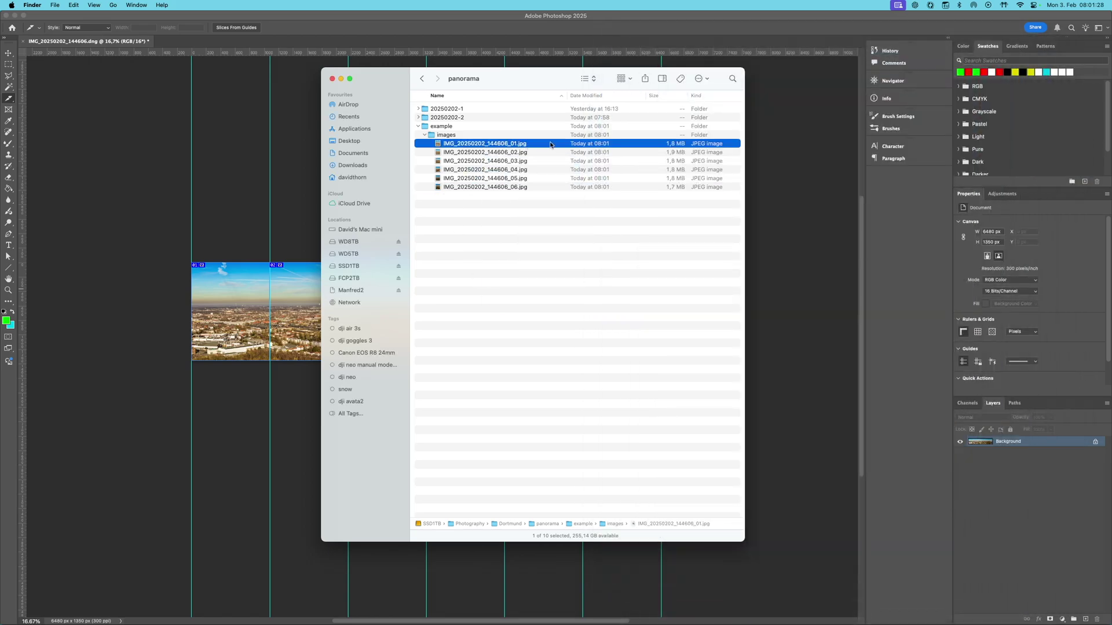
pyautogui.keyDown('shift'); pyautogui.click(519, 187); pyautogui.keyUp('shift')
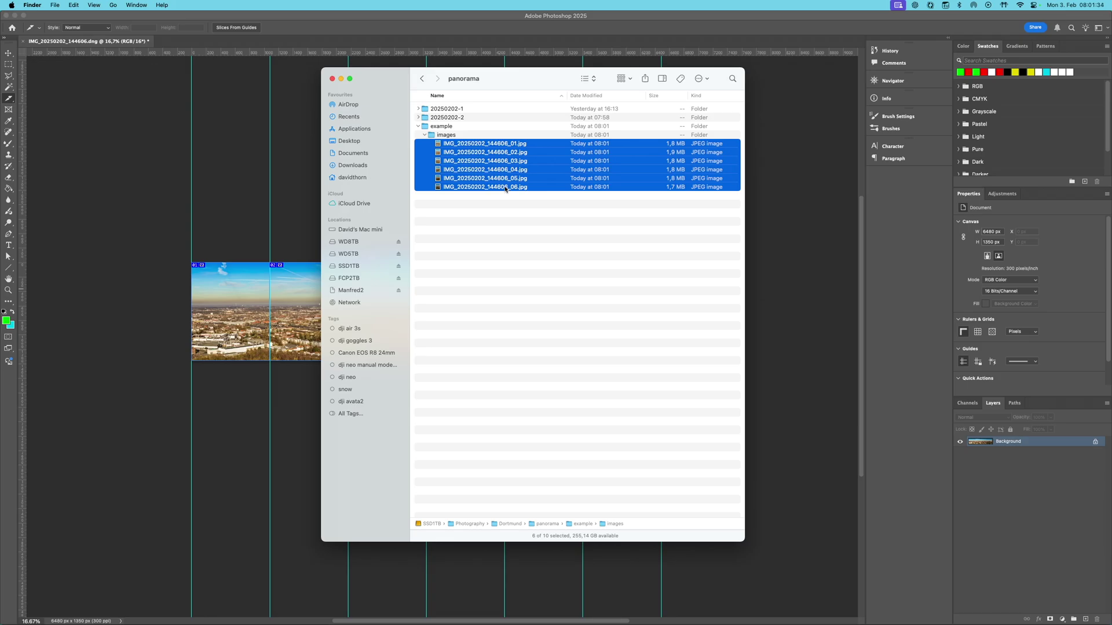
pyautogui.moveTo(505, 189); pyautogui.dragTo(426, 311)
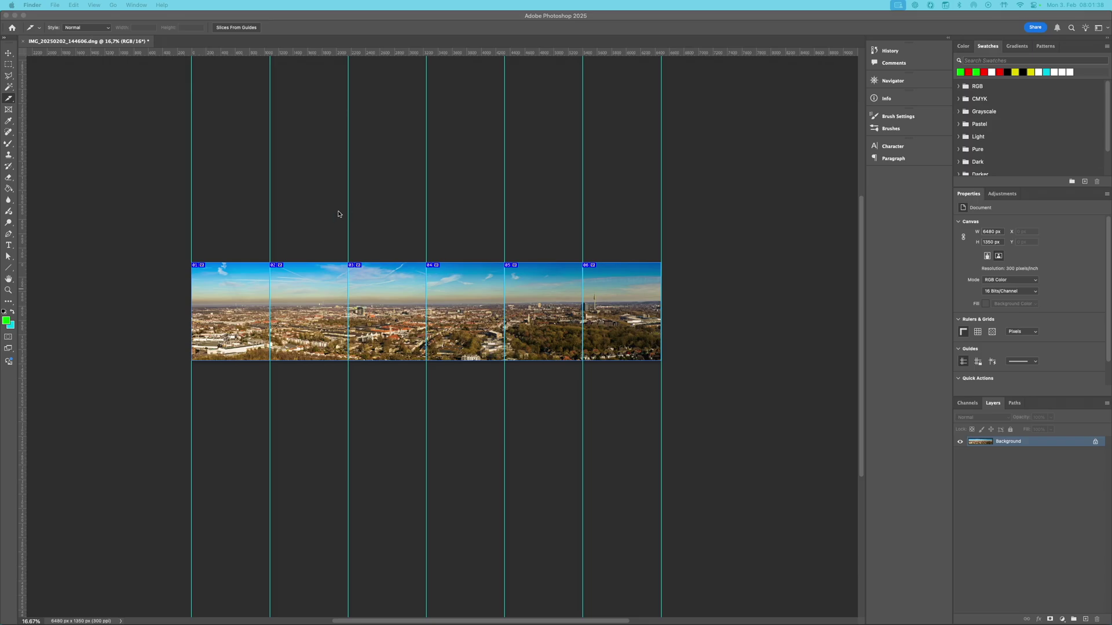